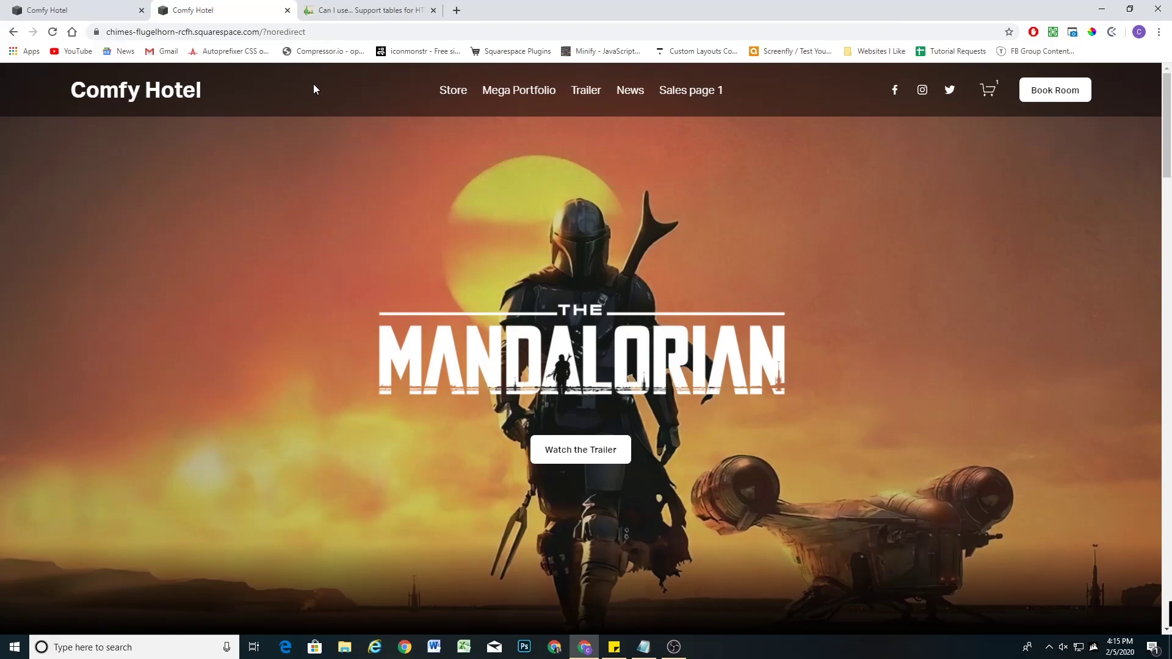
pyautogui.scroll(-4, 303, 131)
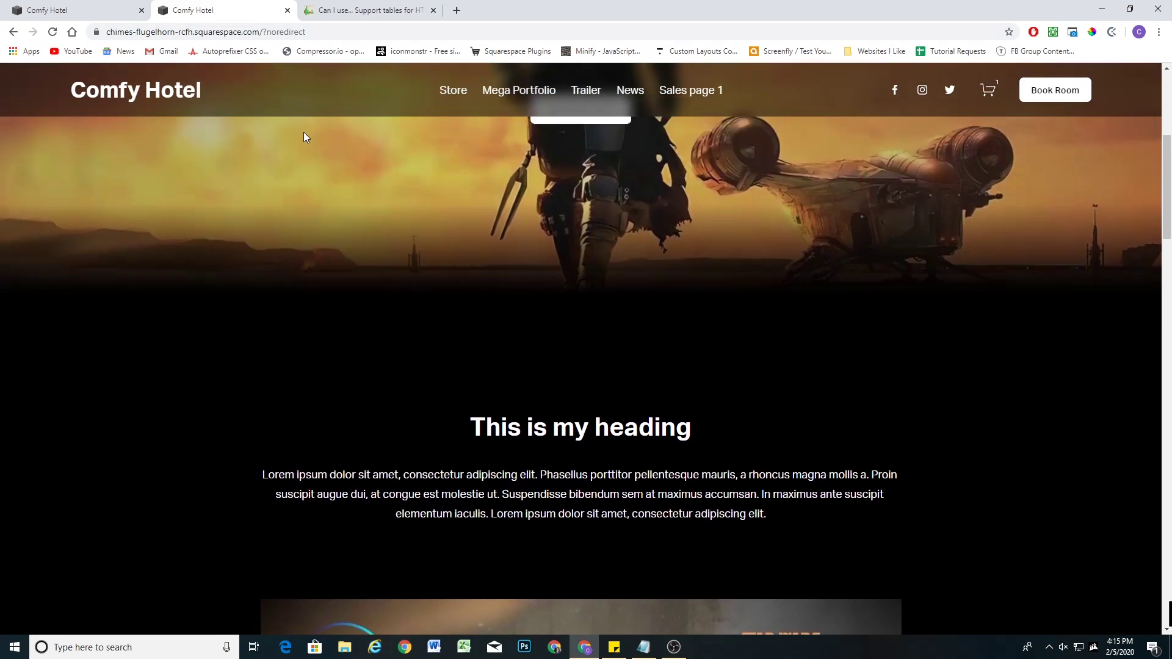
pyautogui.scroll(2, 306, 146)
pyautogui.scroll(-1, 348, 138)
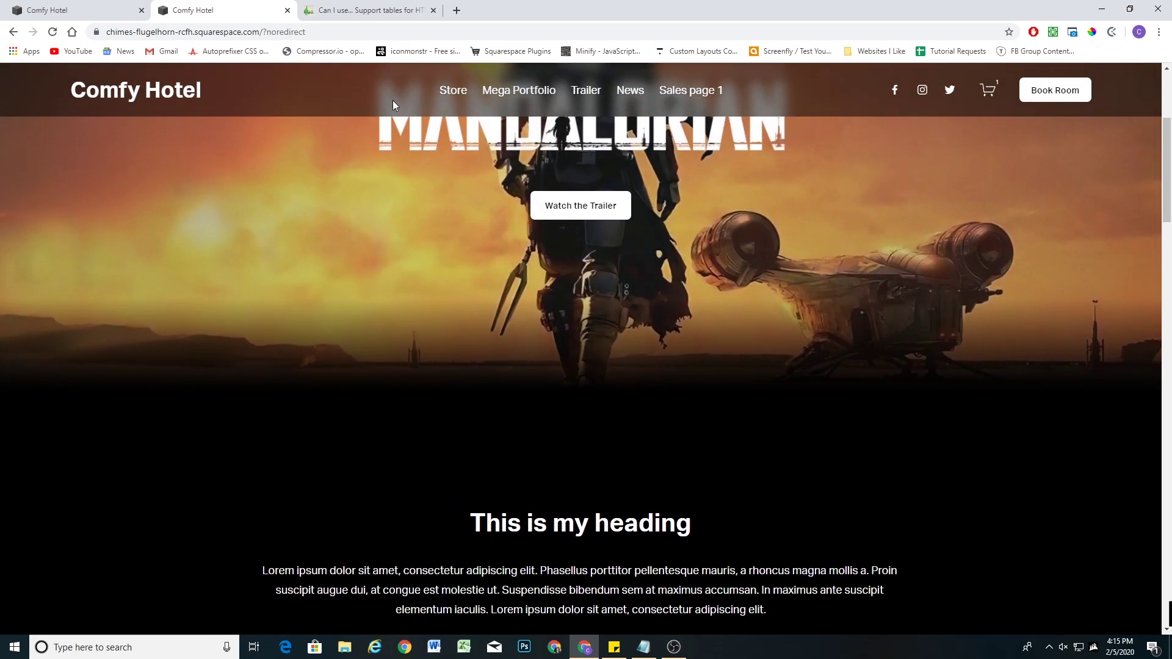
pyautogui.scroll(-2, 356, 82)
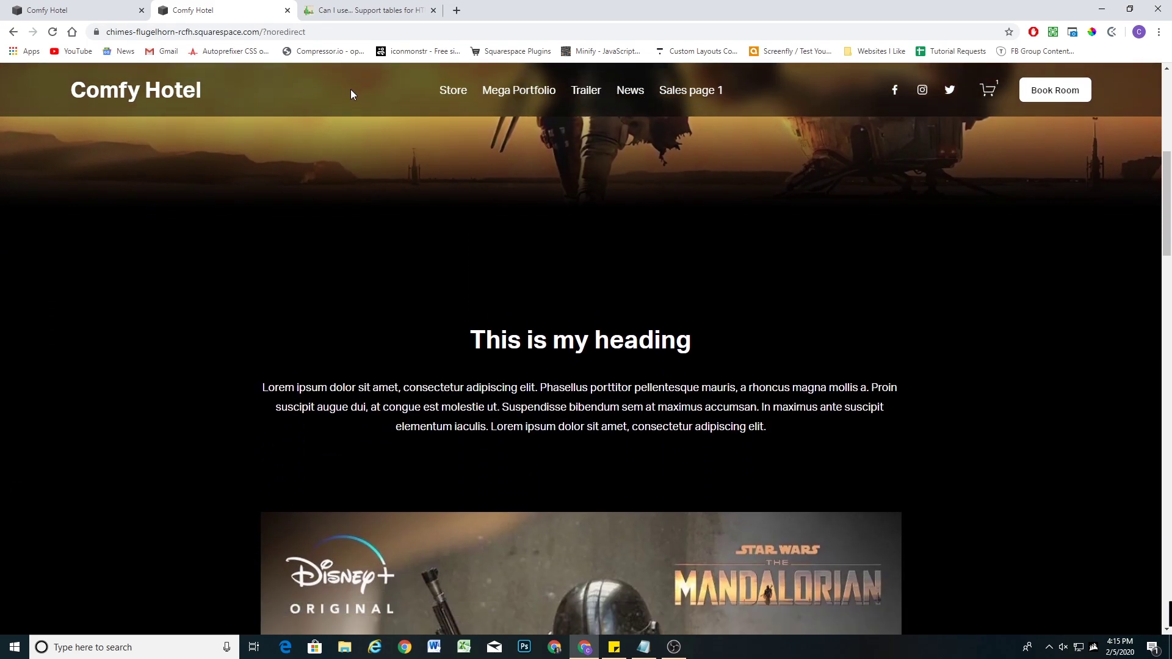
pyautogui.scroll(2, 351, 89)
pyautogui.scroll(1, 323, 147)
pyautogui.scroll(-2, 390, 100)
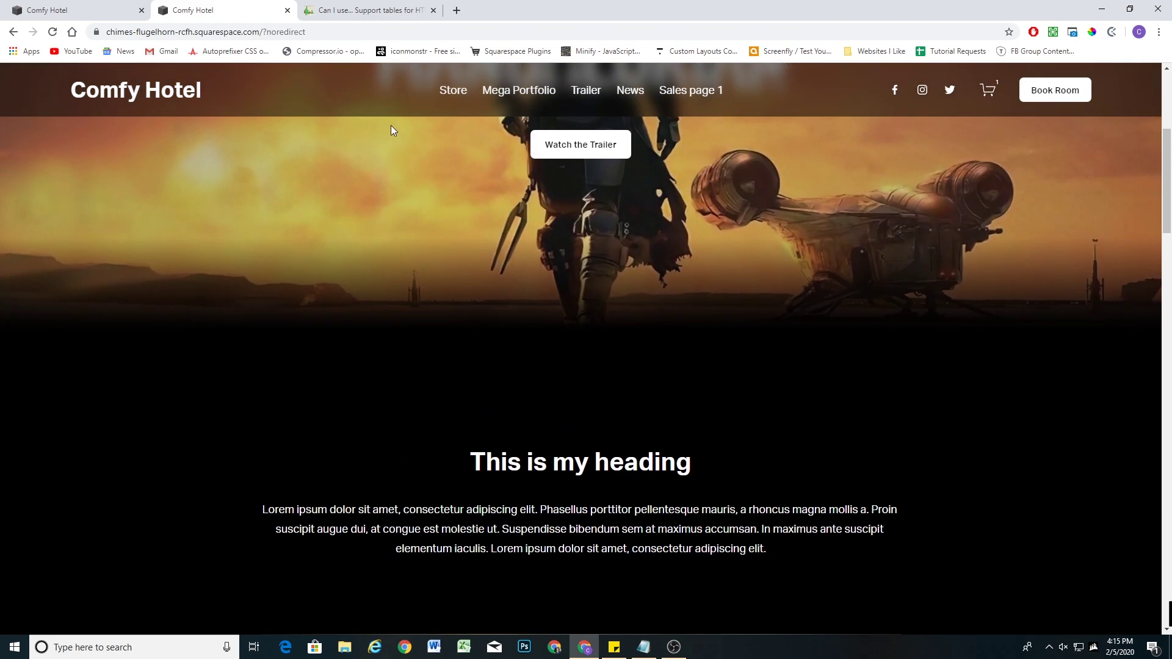
pyautogui.scroll(1, 386, 107)
pyautogui.scroll(3, 385, 133)
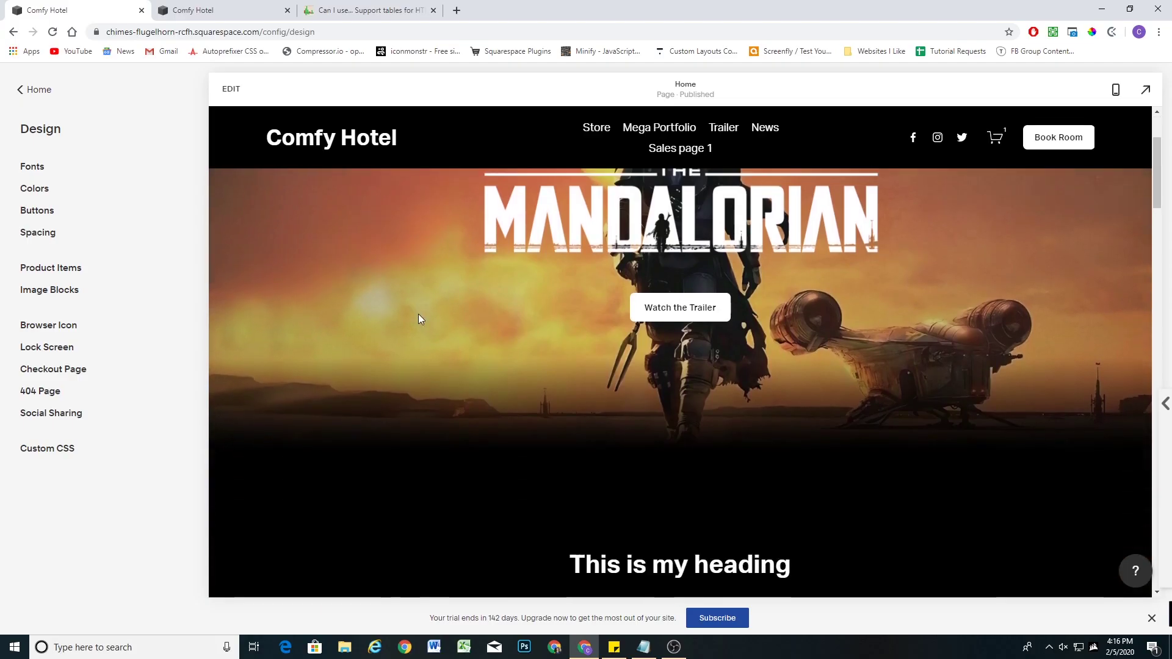
pyautogui.scroll(2, 417, 309)
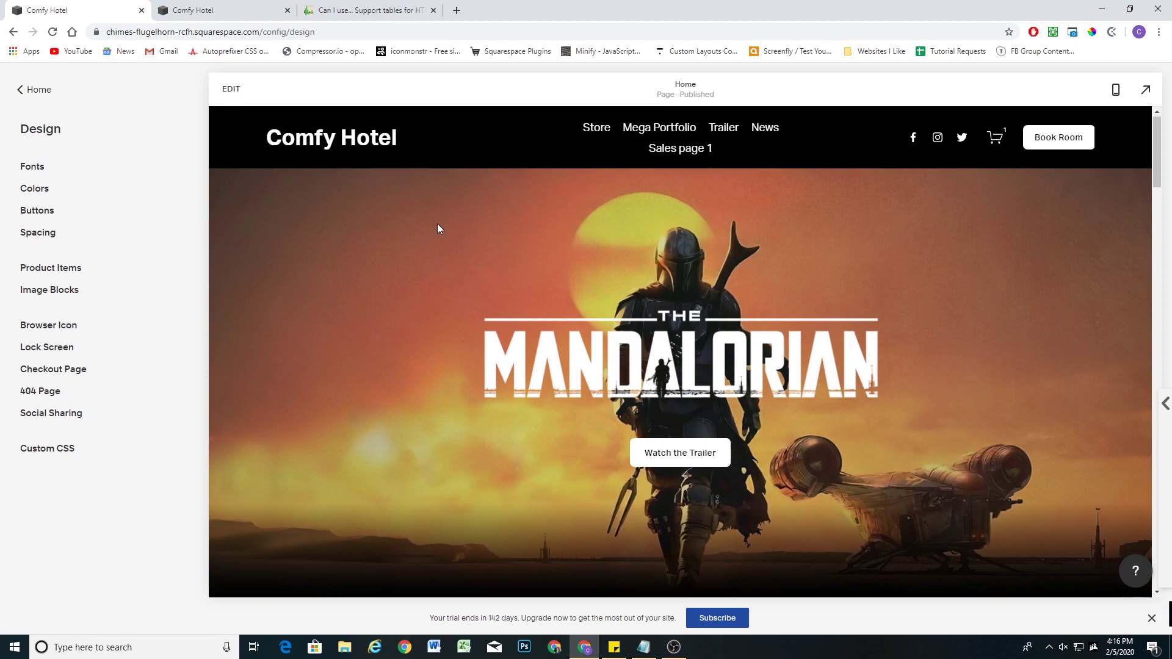
pyautogui.scroll(-2, 401, 252)
pyautogui.scroll(2, 392, 284)
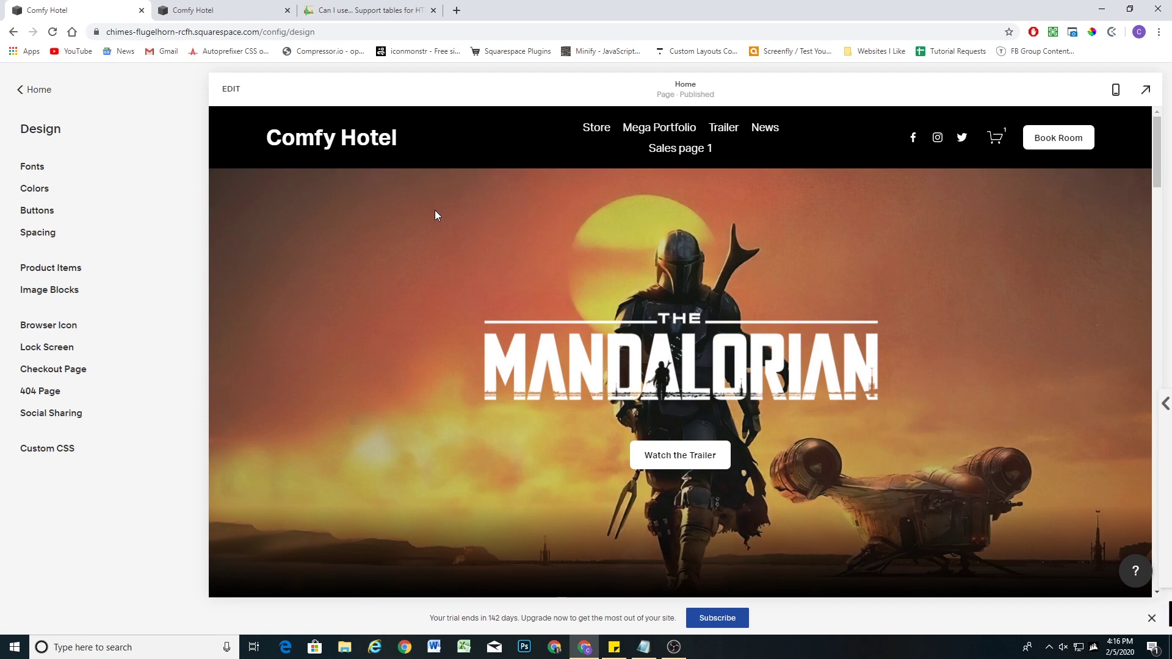
# Exit fullscreen preview and open Design > Custom CSS beside the Comfy Hotel home page.
pyautogui.click(1144, 89)
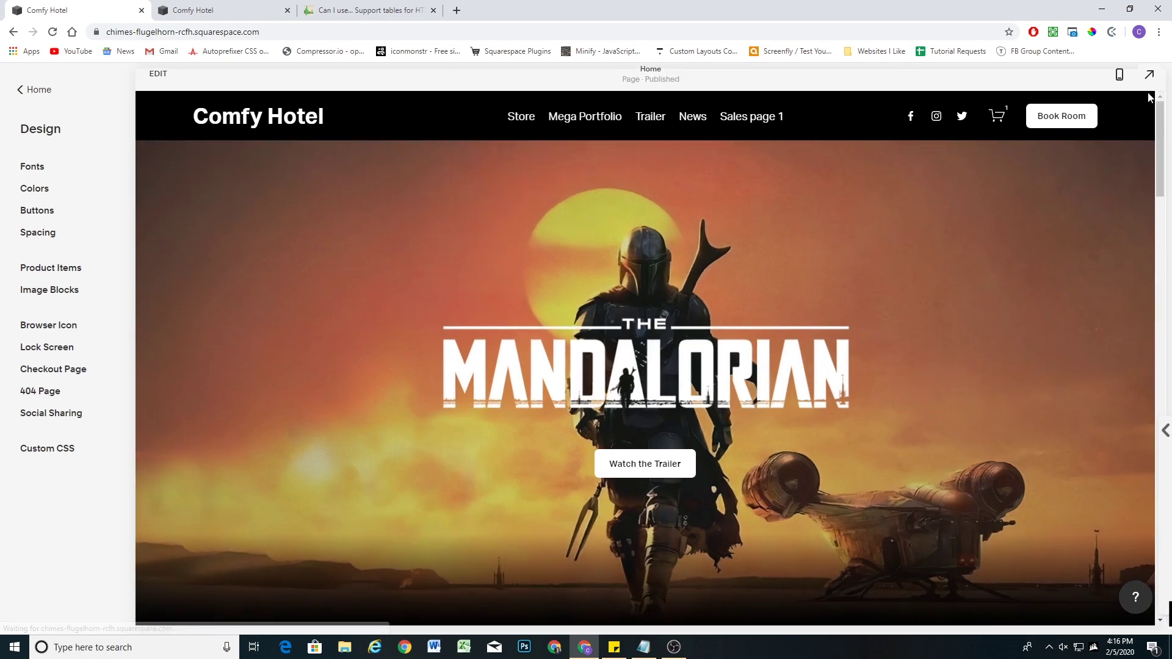
pyautogui.click(1160, 73)
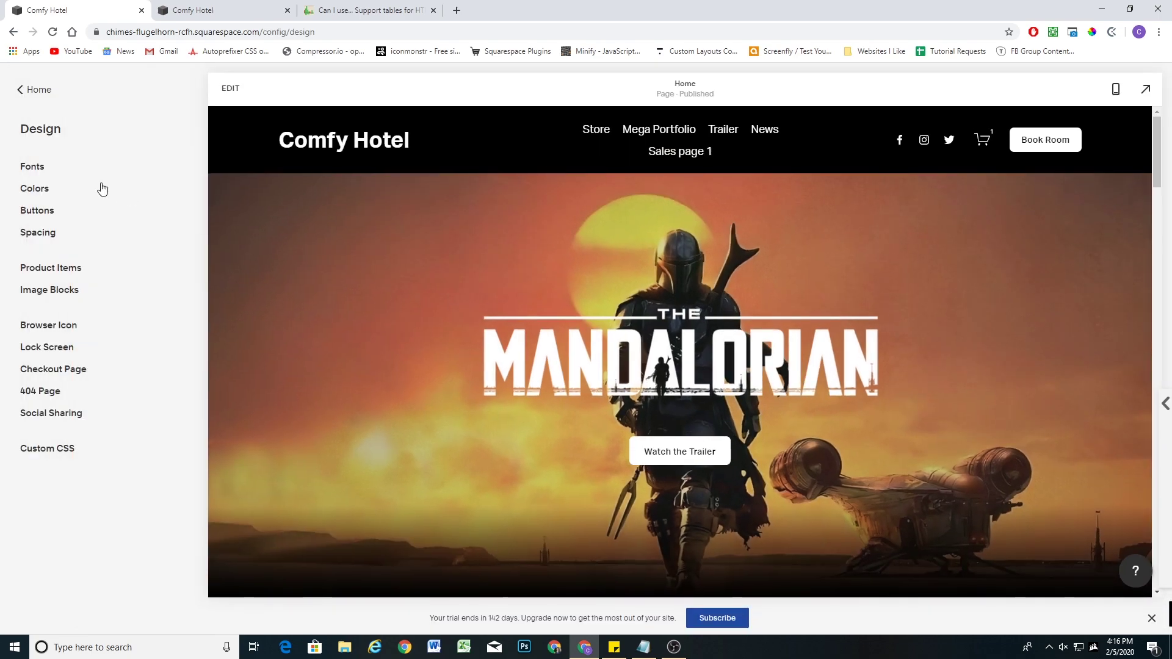
pyautogui.click(35, 96)
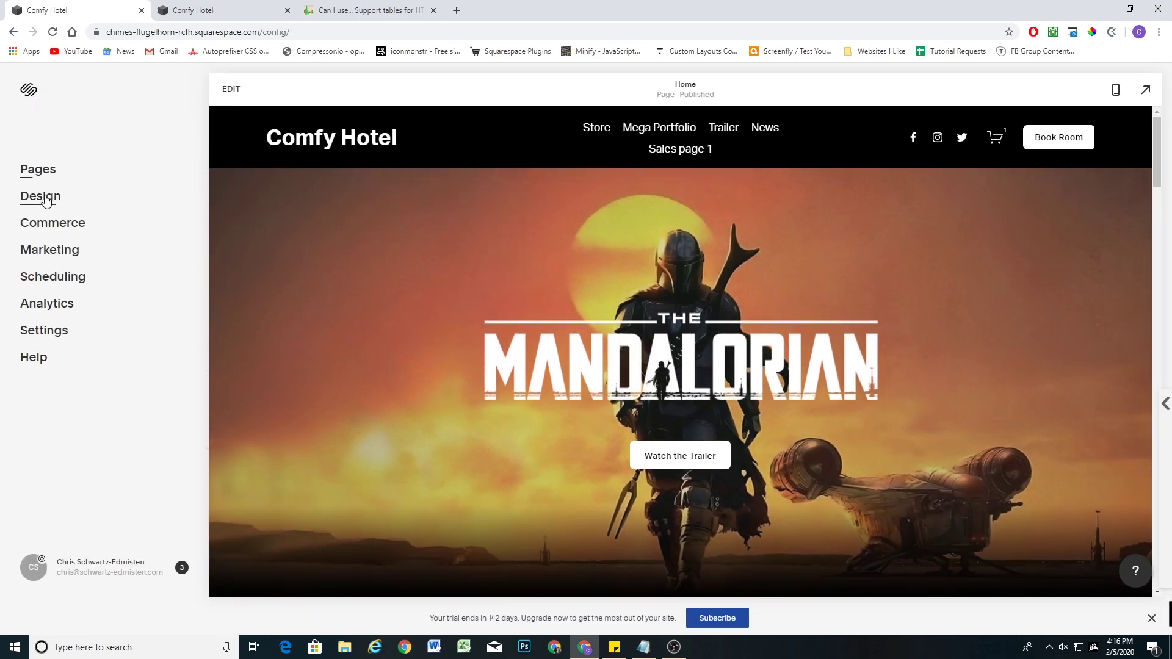
pyautogui.click(39, 194)
# Insert blank lines above the existing Mega Menu CSS and save the change.
pyautogui.click(60, 449)
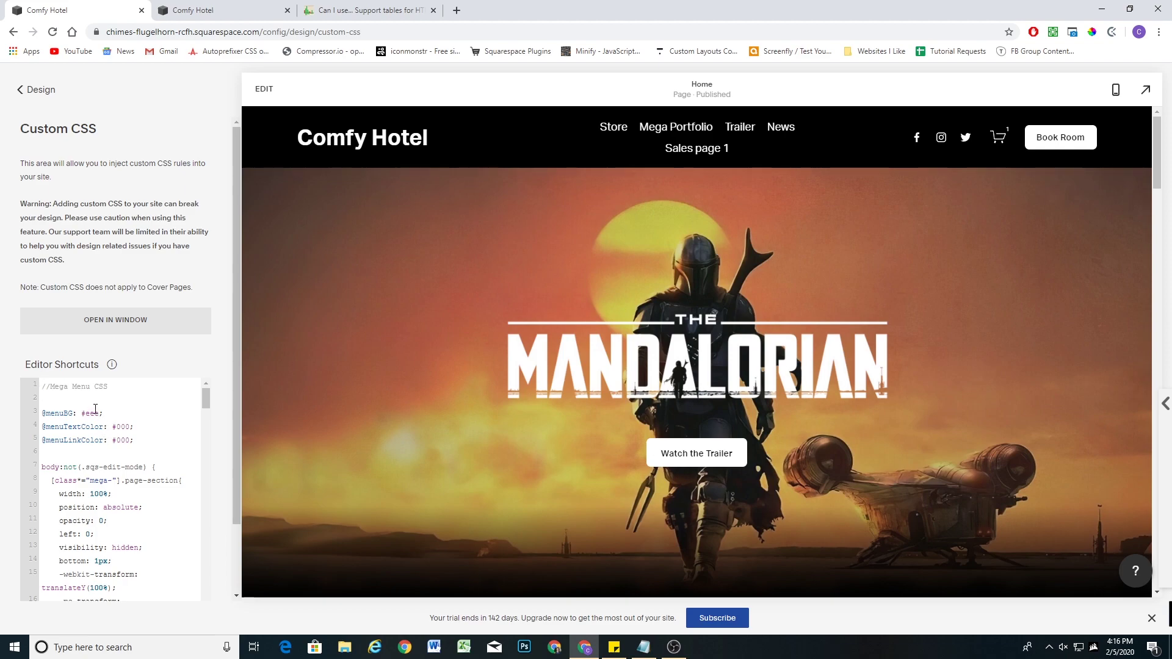
pyautogui.press('Return')
pyautogui.press('Return')
pyautogui.press('Return')
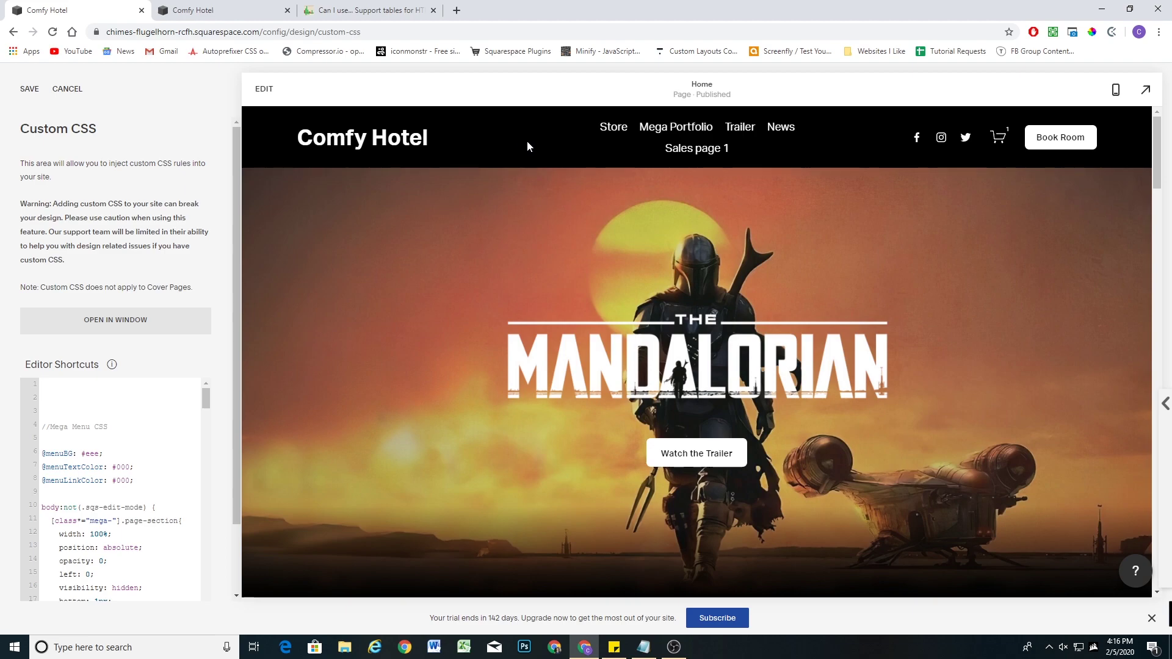
pyautogui.click(28, 88)
# Review the site header's Colors settings with the Black Bold theme, then close them.
pyautogui.click(262, 90)
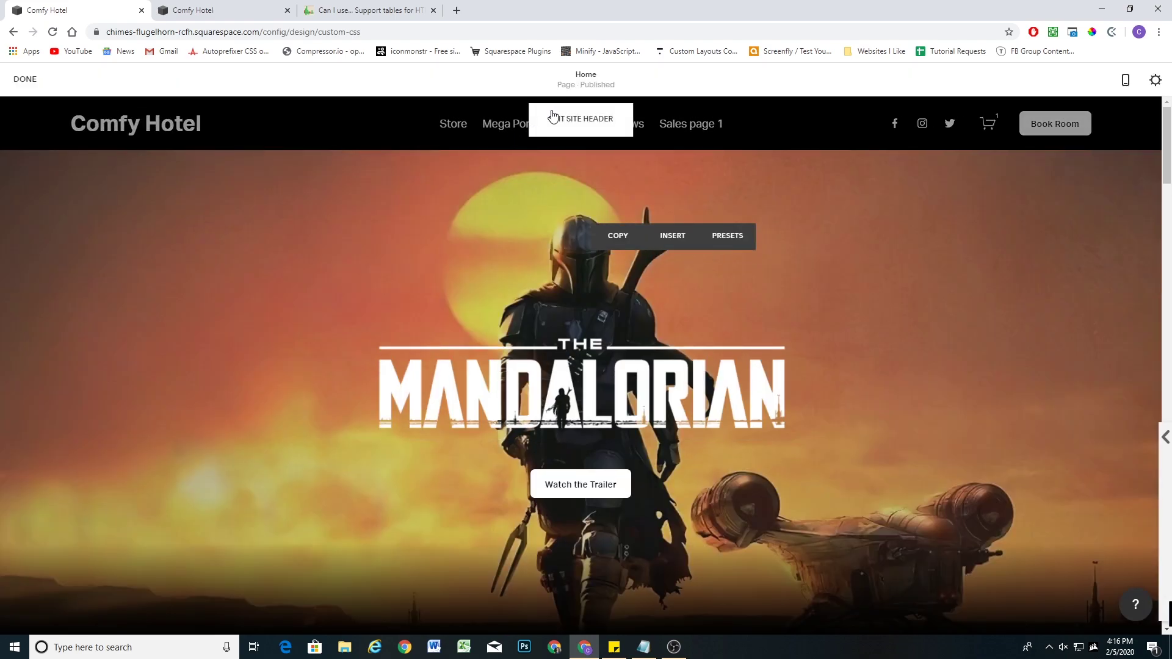
pyautogui.click(587, 118)
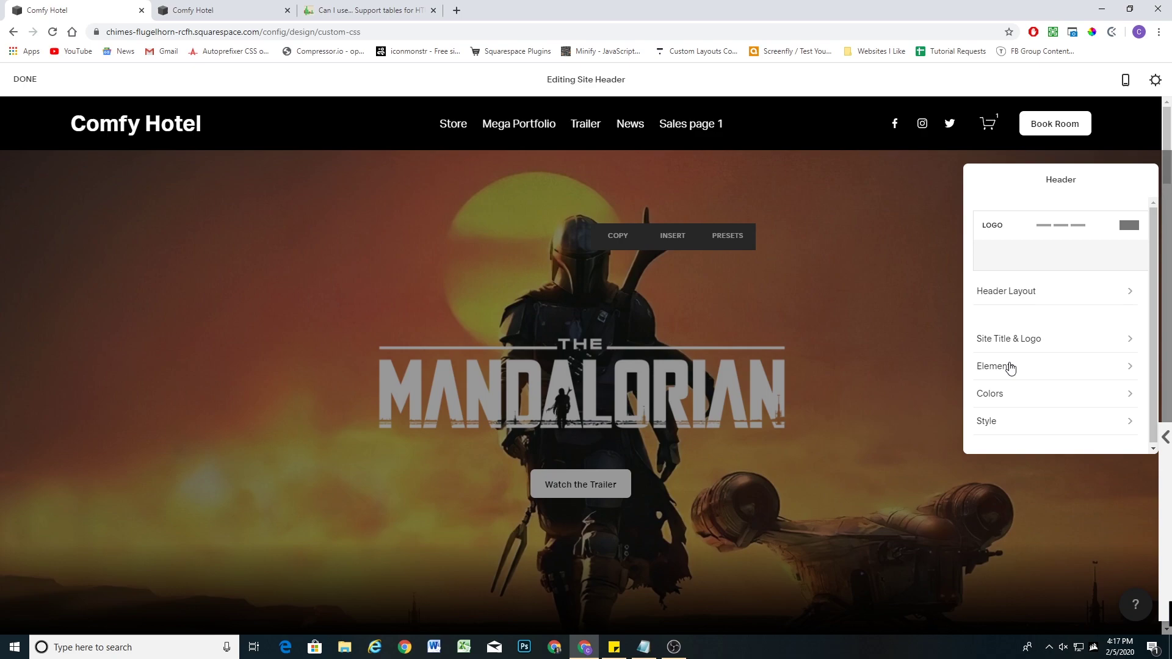
pyautogui.click(1002, 396)
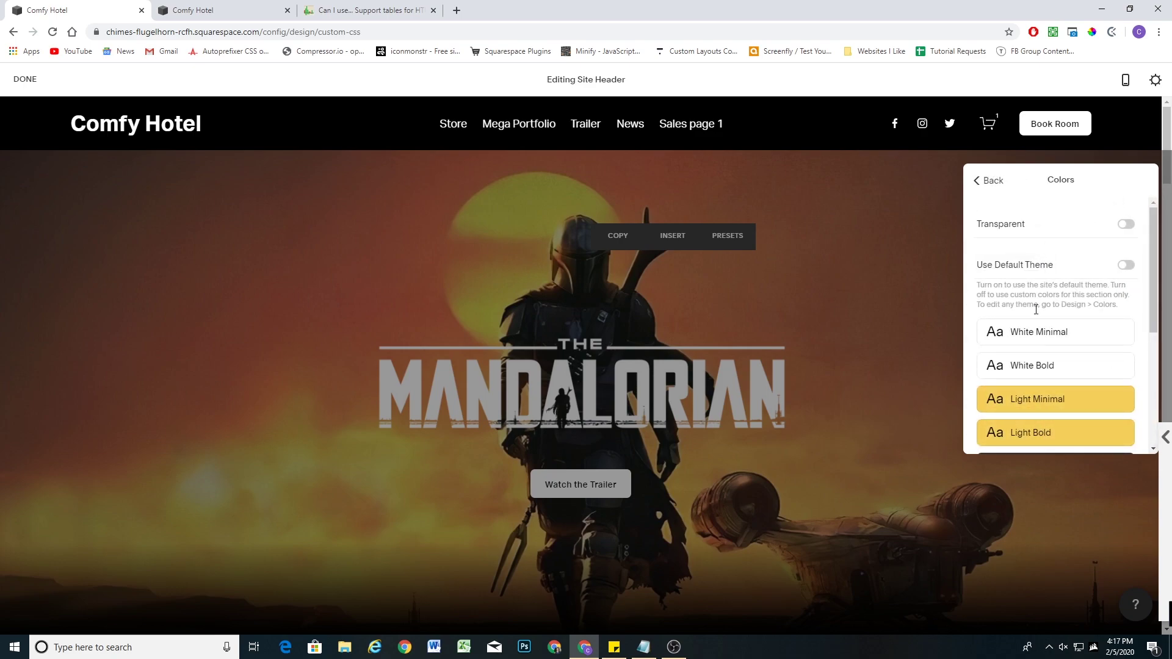
pyautogui.scroll(-3, 1035, 309)
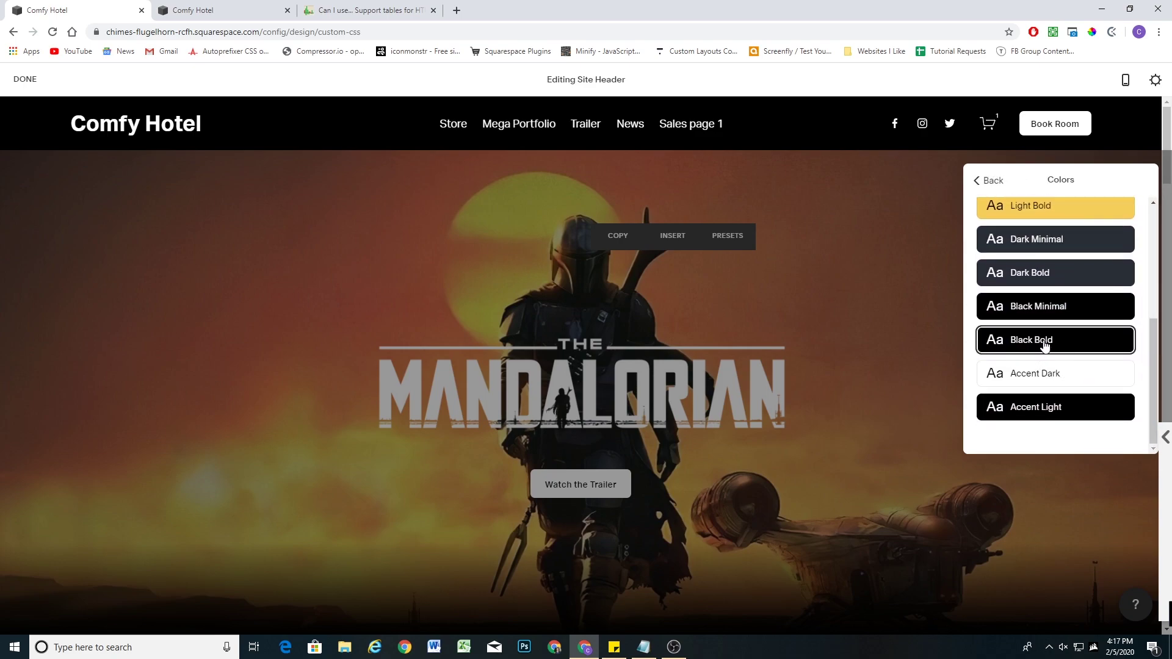
pyautogui.scroll(3, 1044, 340)
pyautogui.scroll(2, 1054, 320)
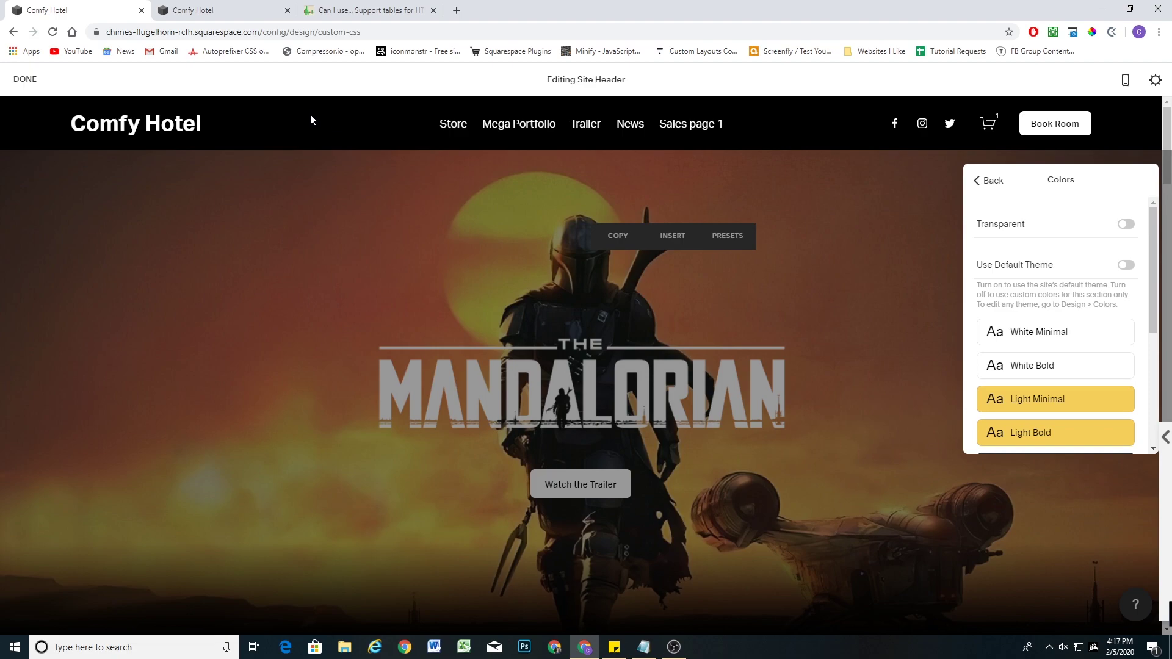
pyautogui.scroll(-3, 1051, 283)
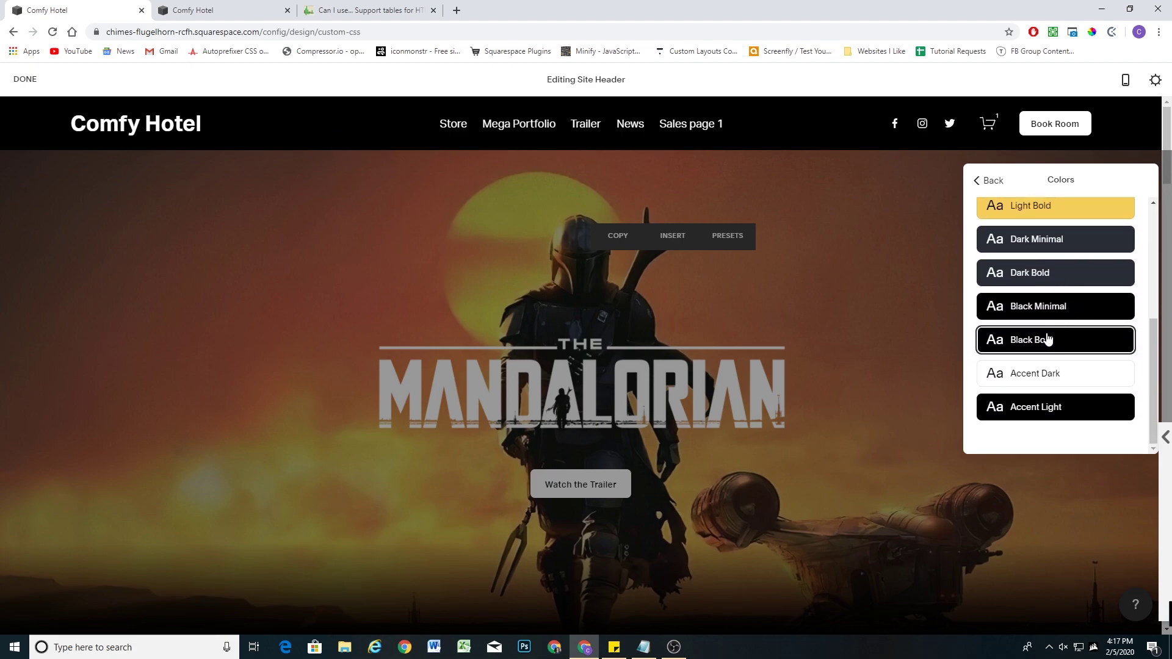
pyautogui.scroll(1, 1051, 338)
pyautogui.scroll(-1, 1048, 337)
pyautogui.scroll(3, 1057, 373)
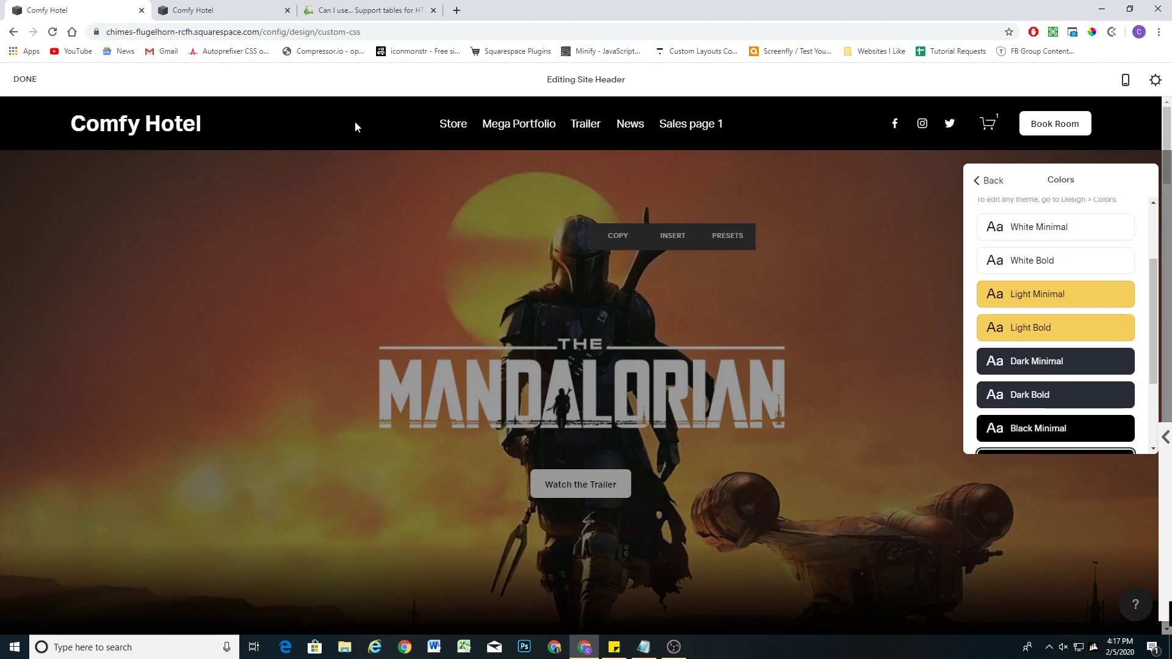
pyautogui.scroll(-2, 1066, 369)
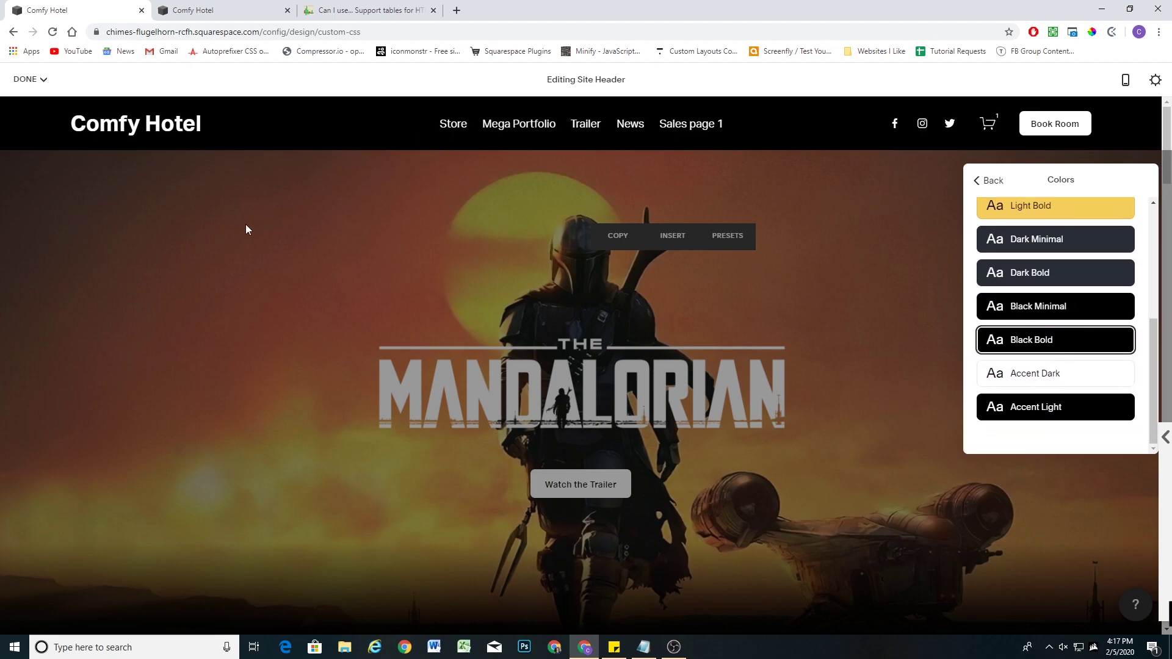
pyautogui.click(192, 224)
# Save the header edits, preview Comfy Hotel full-window, and select the site's URL.
pyautogui.click(29, 79)
pyautogui.click(33, 105)
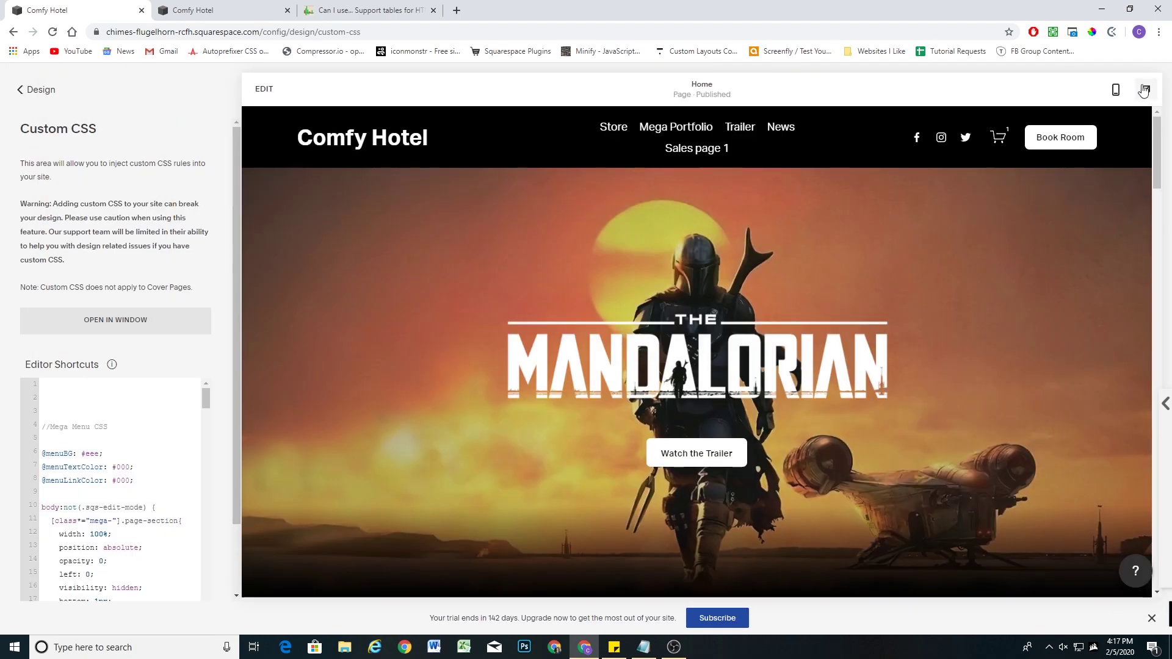
pyautogui.click(1145, 89)
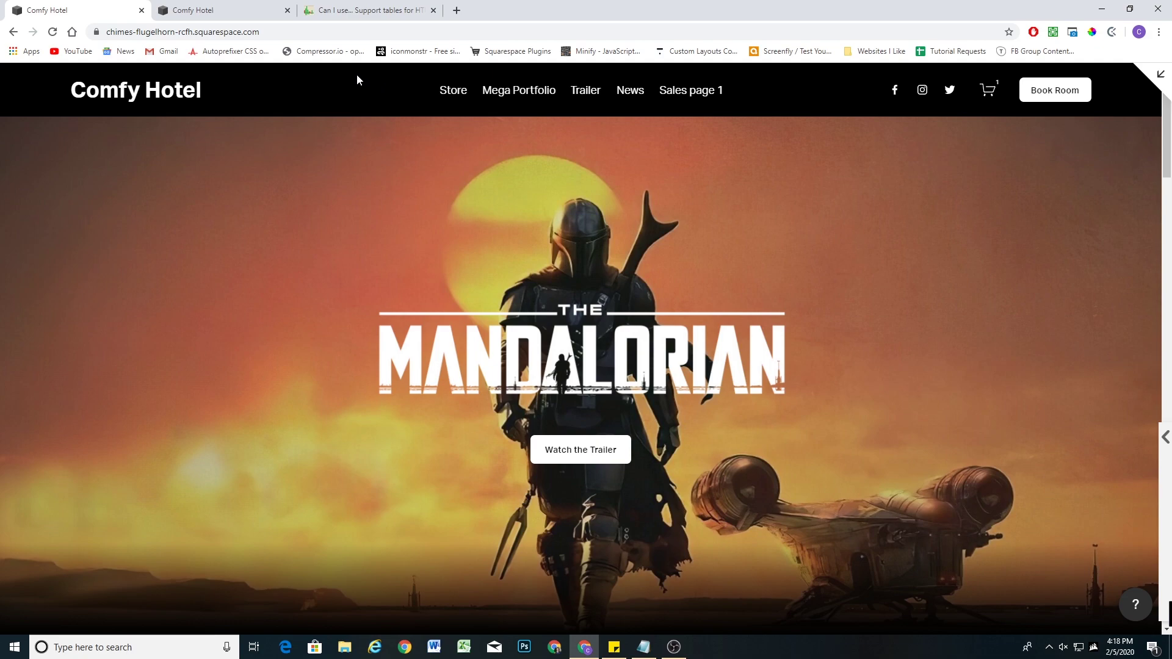
pyautogui.click(276, 33)
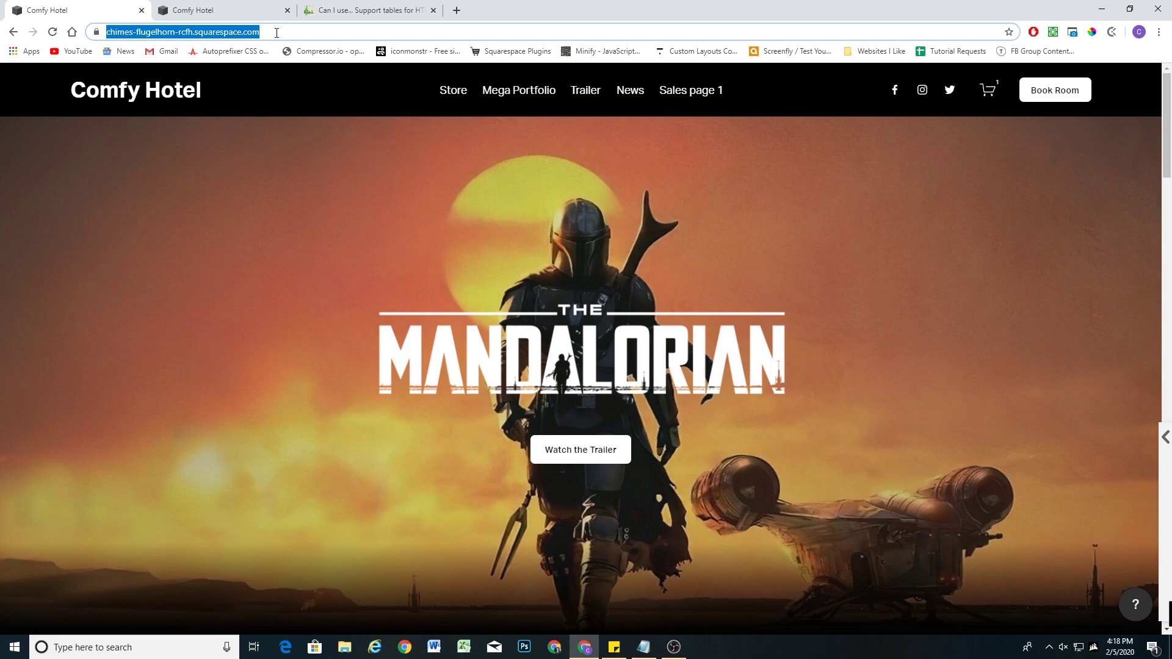
pyautogui.click(455, 11)
pyautogui.write('https://chimes-flugelhorn-rcfh.squarespace.com/')
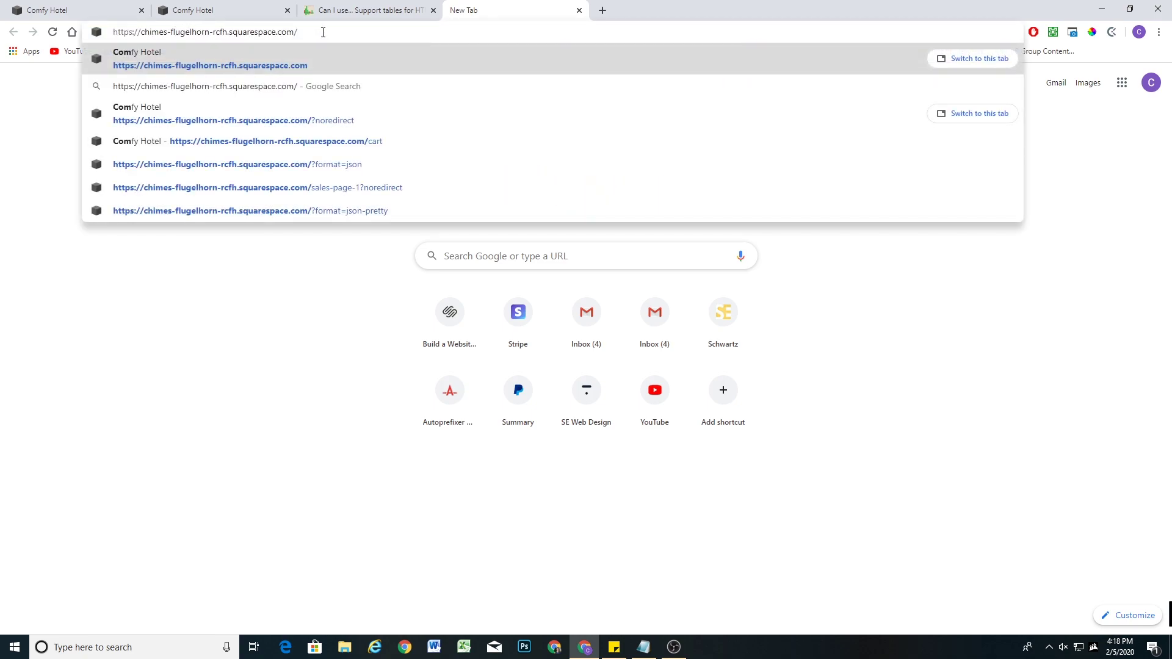
pyautogui.write('?no')
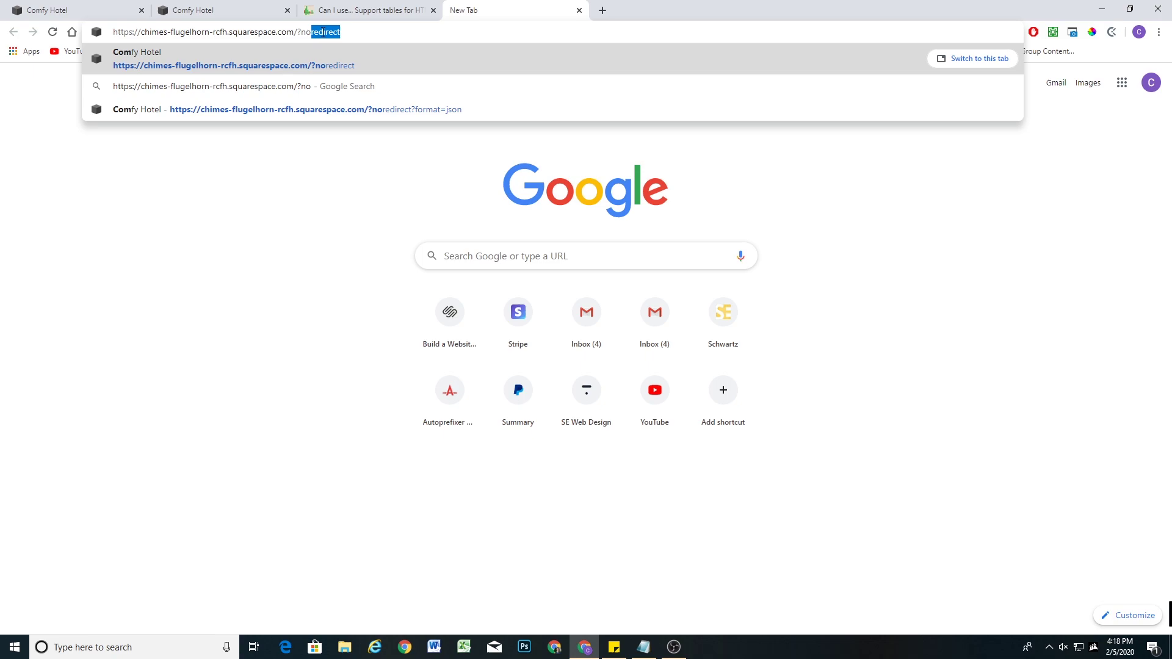
pyautogui.write('redirect')
pyautogui.press('Return')
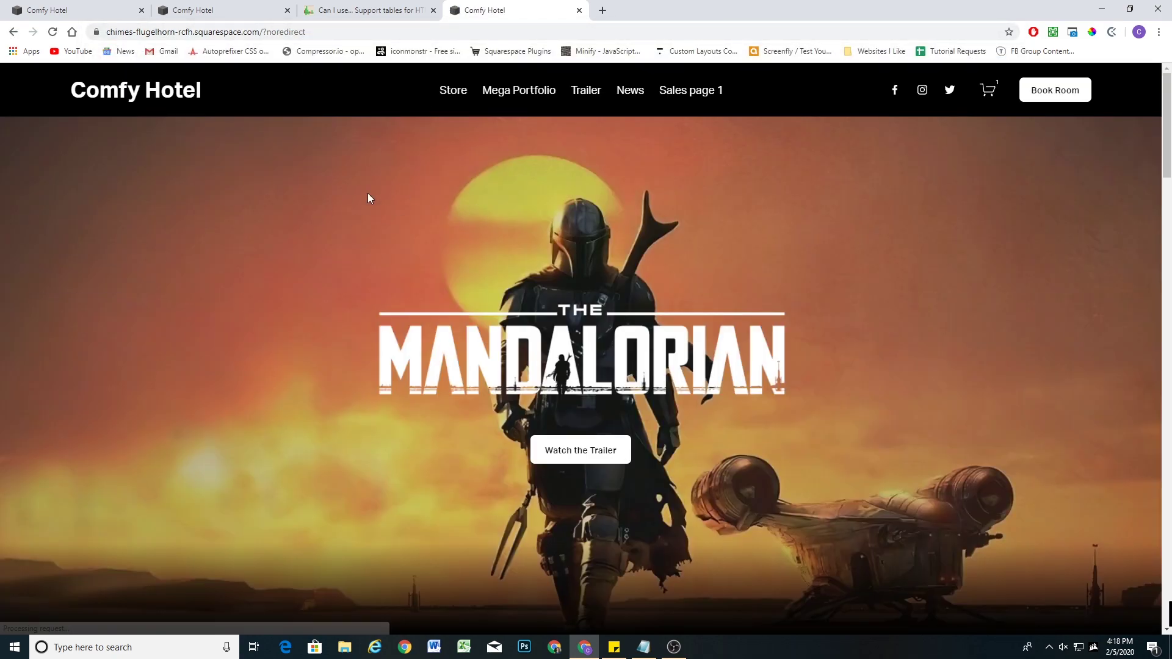
pyautogui.scroll(-2, 1132, 92)
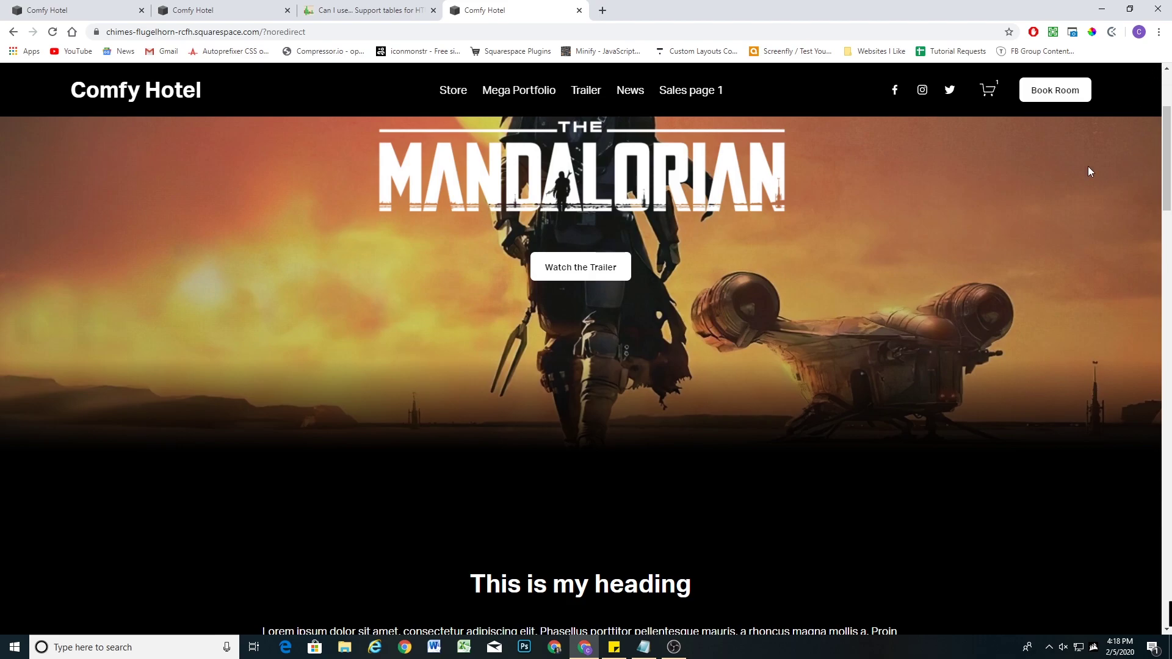
pyautogui.scroll(-2, 34, 132)
pyautogui.scroll(5, 122, 236)
pyautogui.scroll(-5, 107, 335)
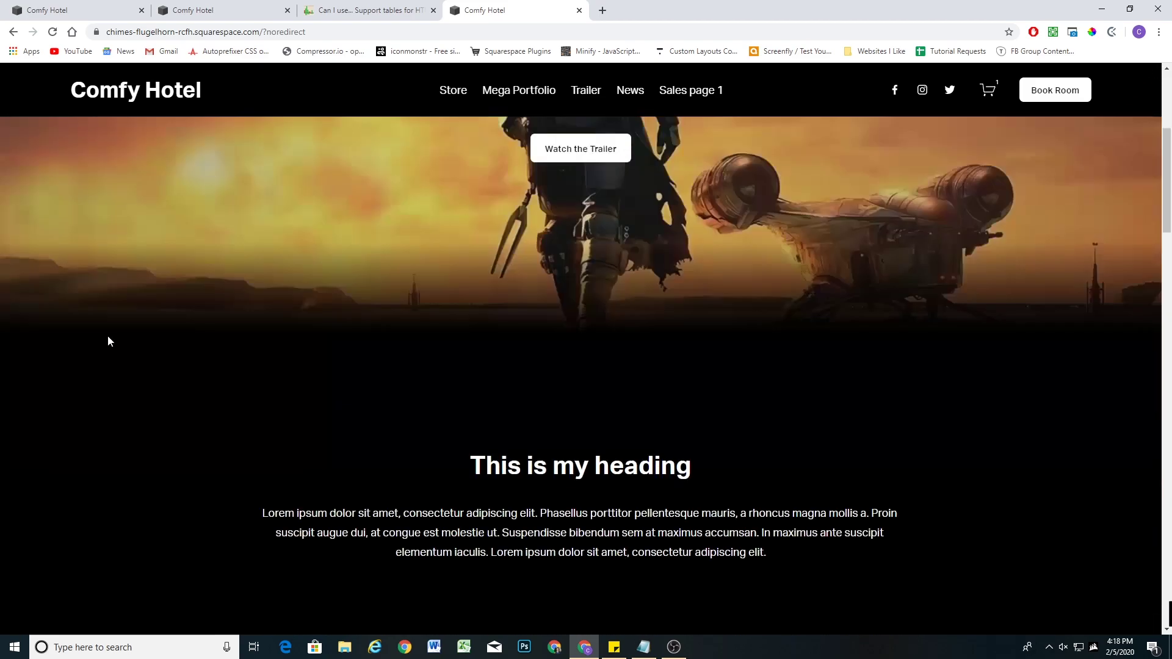
pyautogui.scroll(-5, 109, 305)
pyautogui.scroll(-5, 112, 298)
pyautogui.scroll(-1, 110, 313)
pyautogui.scroll(5, 109, 312)
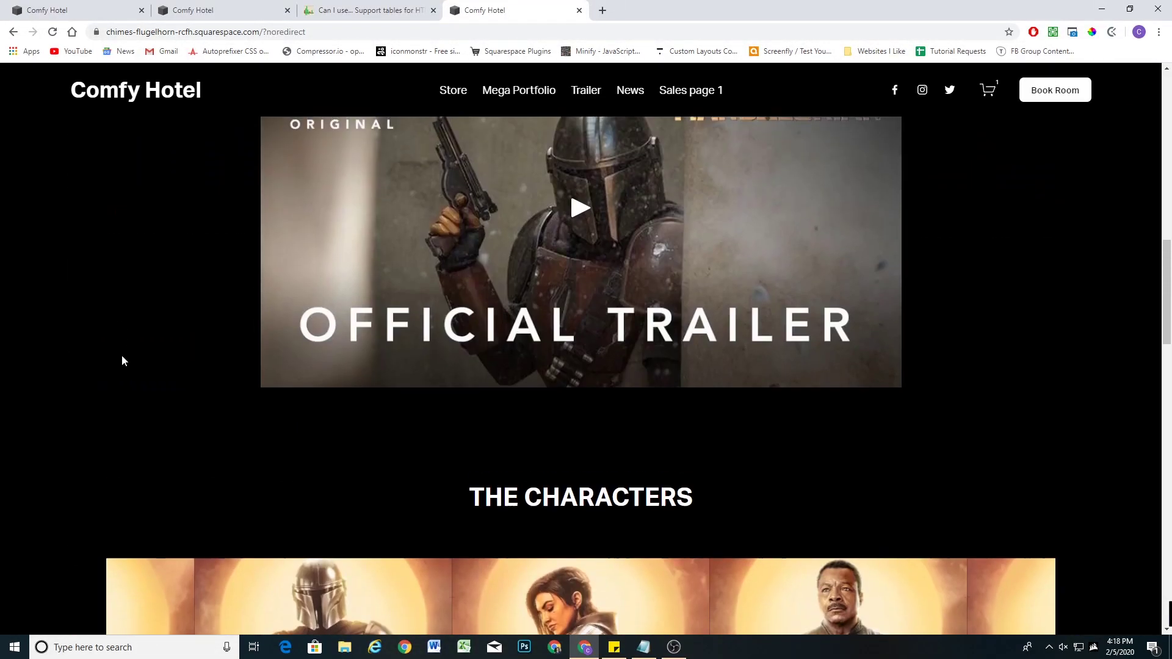
pyautogui.scroll(10, 121, 358)
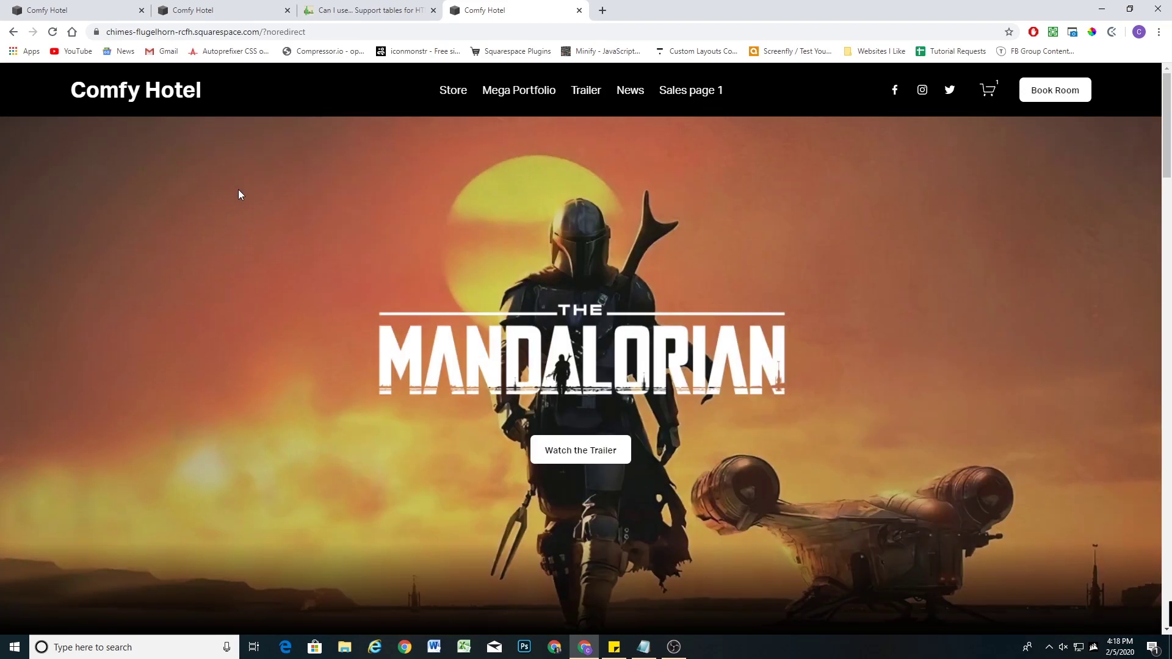
# Close the duplicate Comfy Hotel browser tab.
pyautogui.rightClick(288, 70)
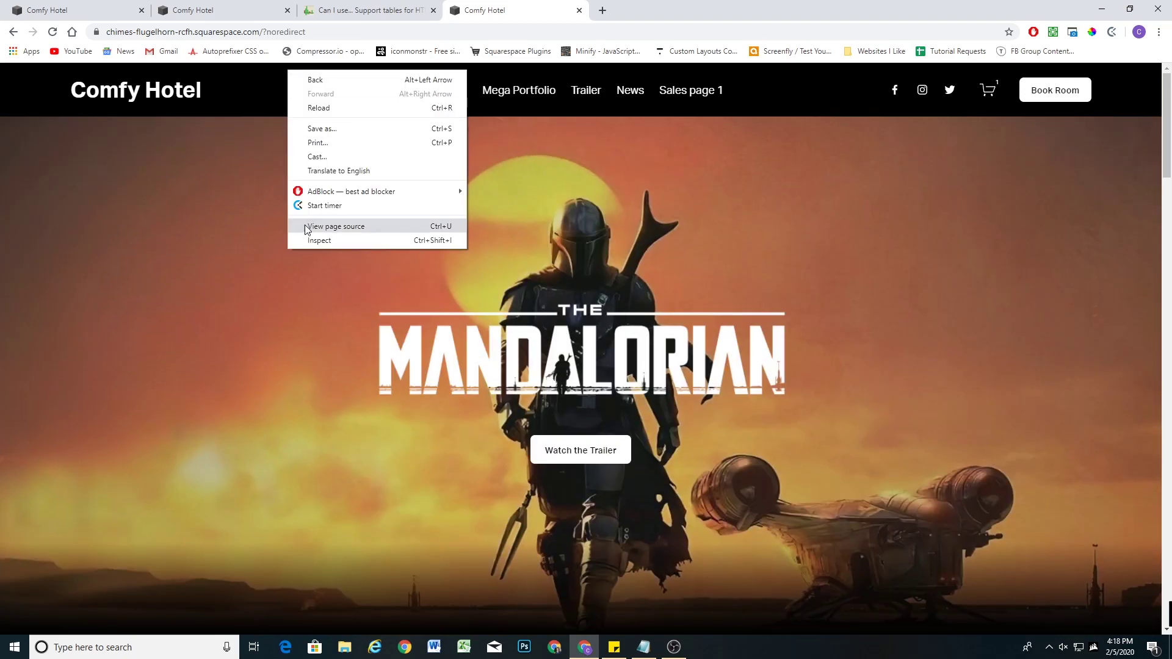
pyautogui.click(249, 69)
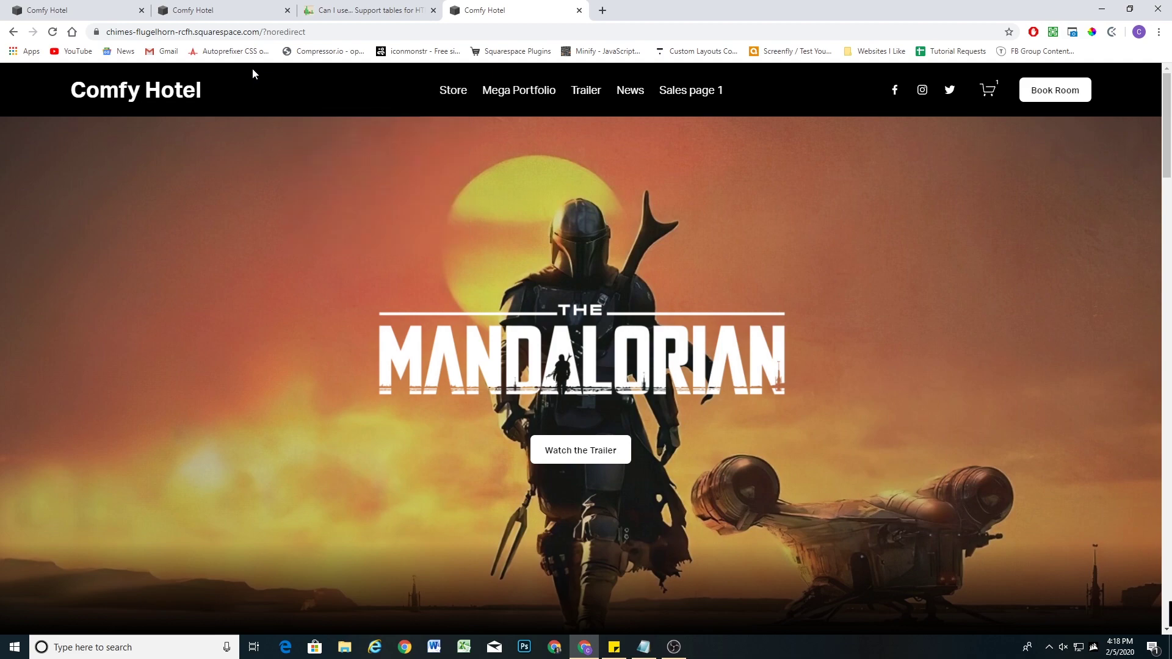
pyautogui.click(287, 10)
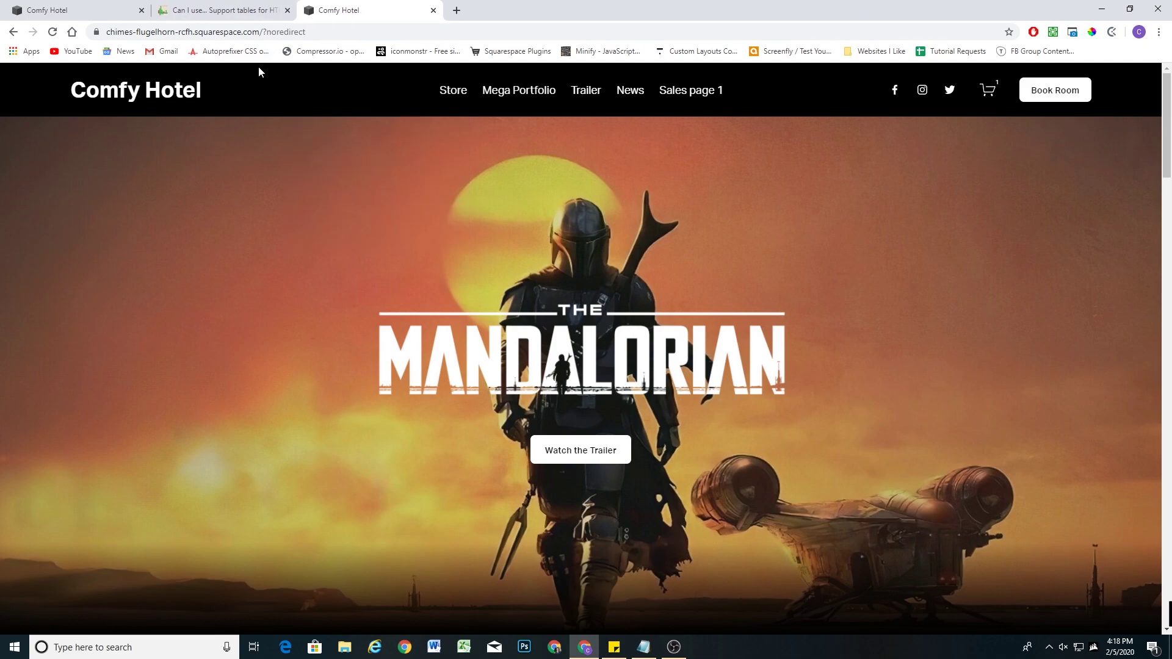
# Inspect the page in DevTools and select the header-announcement-bar-wrapper element.
pyautogui.rightClick(258, 66)
pyautogui.click(293, 236)
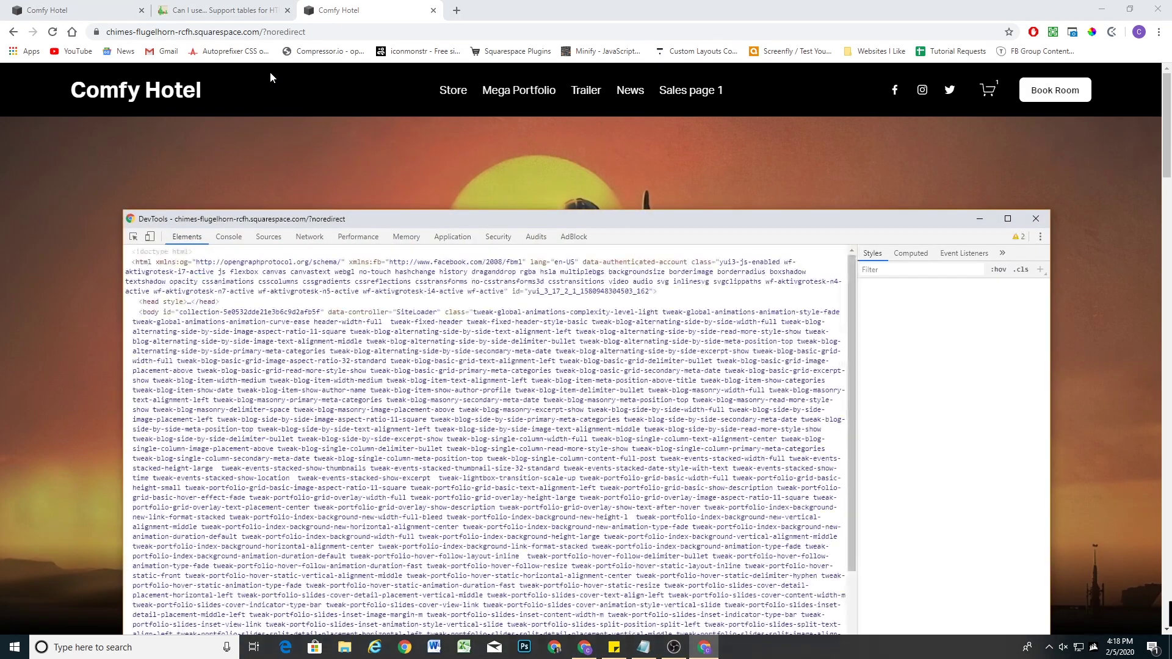
pyautogui.moveTo(412, 218); pyautogui.dragTo(390, 139)
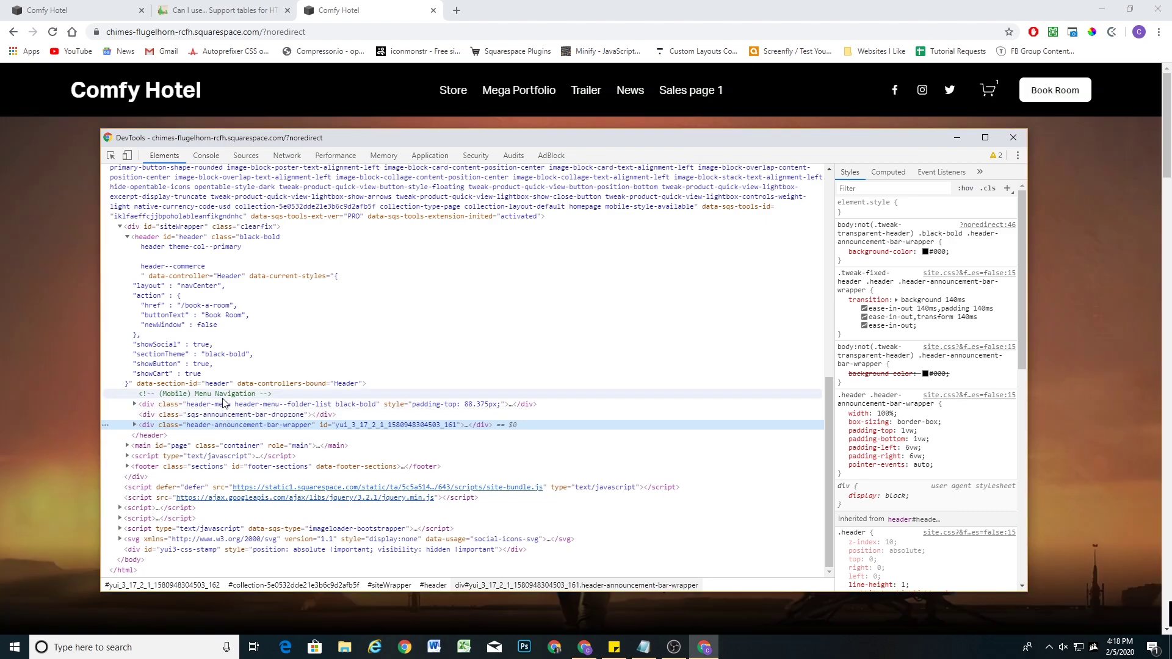
pyautogui.click(220, 385)
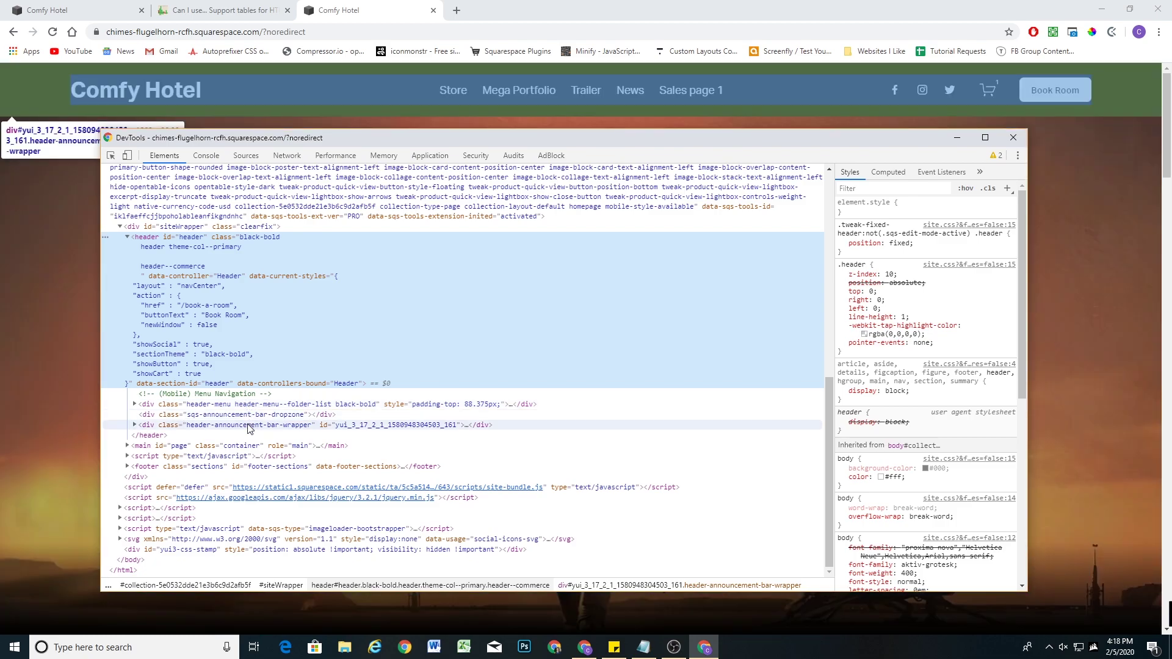
pyautogui.click(247, 427)
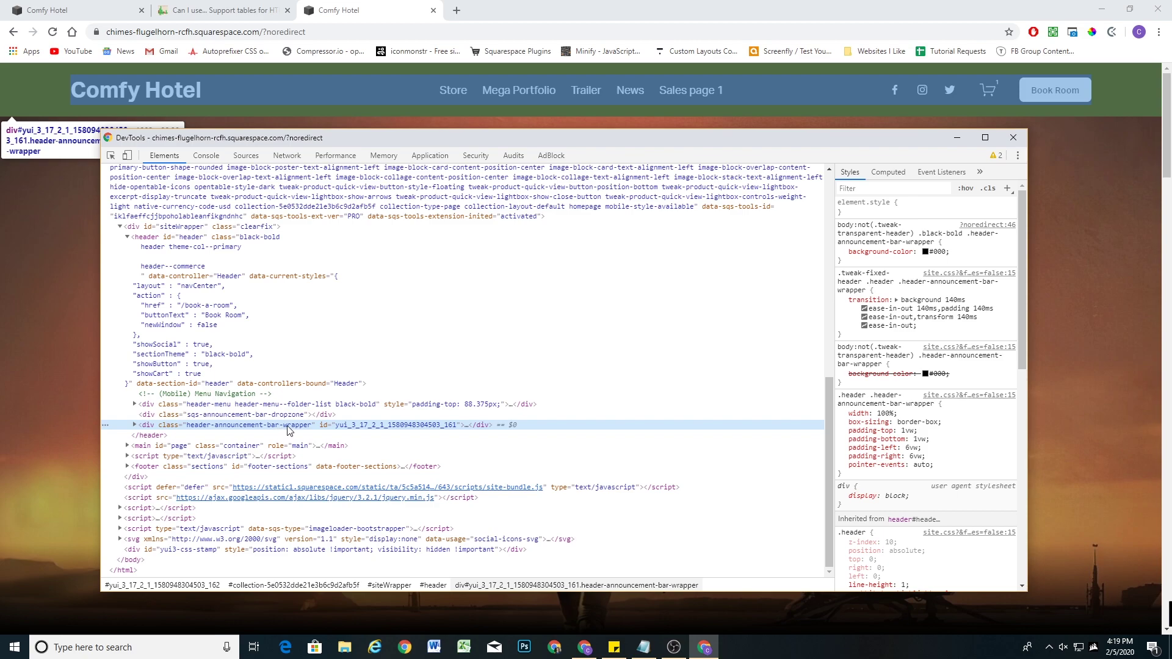
# Set the wrapper's background-color to transparent, compare it toggled off, and copy the rule.
pyautogui.moveTo(889, 250)
pyautogui.click(939, 249)
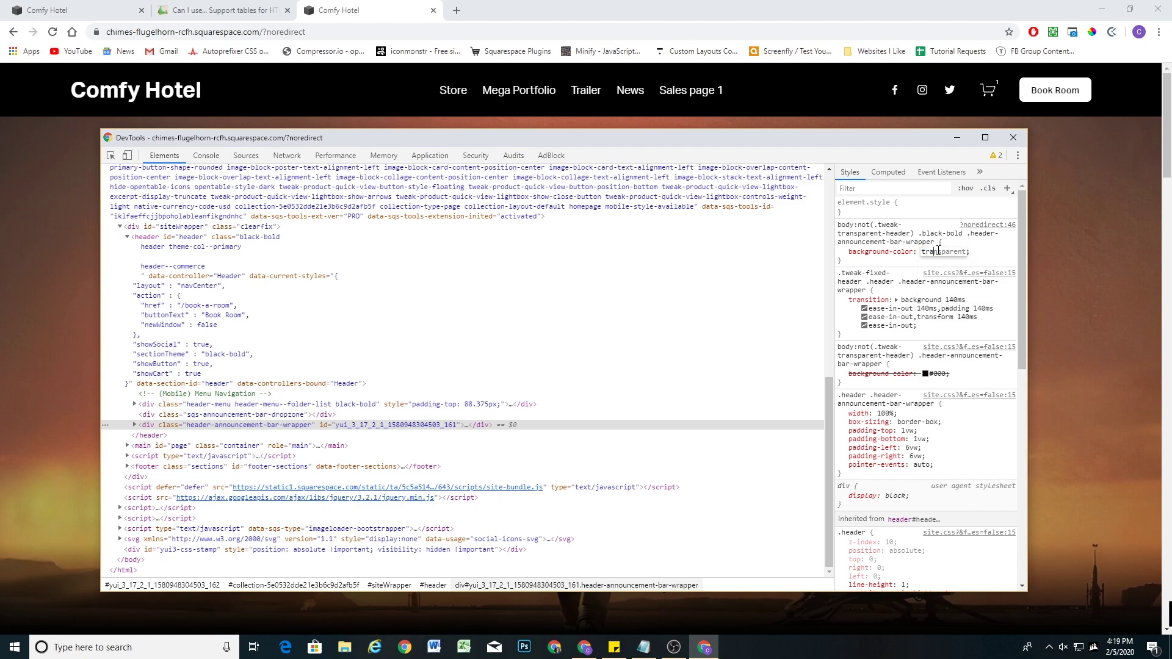
pyautogui.write('transparent')
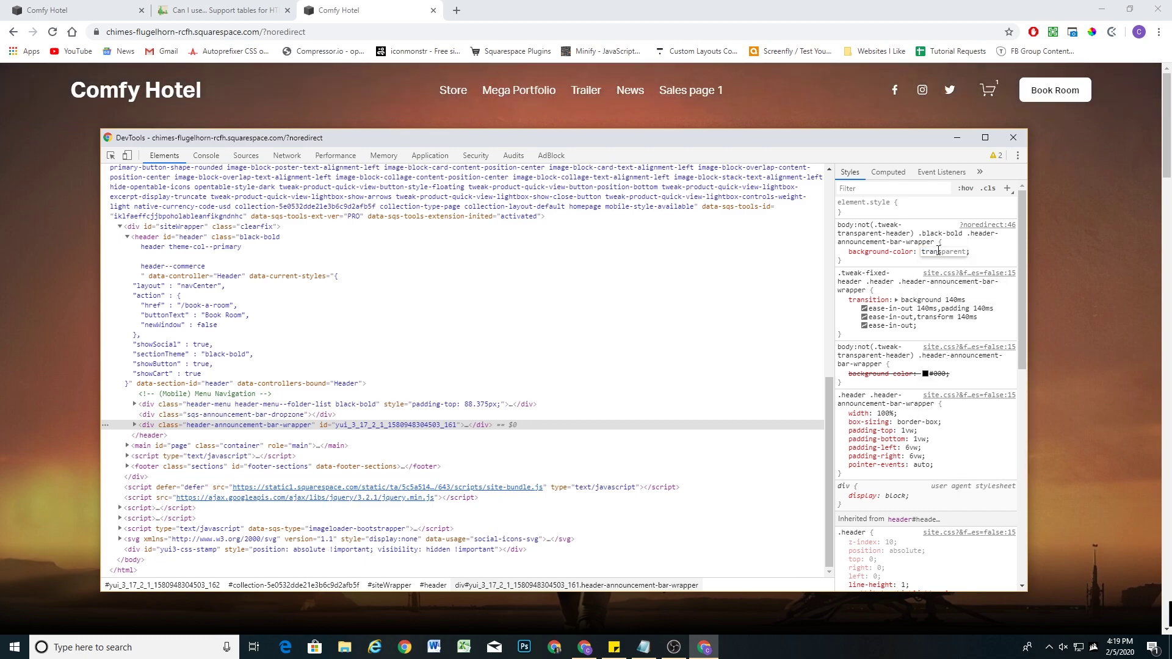
pyautogui.press('Return')
pyautogui.click(842, 252)
pyautogui.click(841, 252)
pyautogui.click(842, 251)
pyautogui.moveTo(843, 264); pyautogui.dragTo(840, 226)
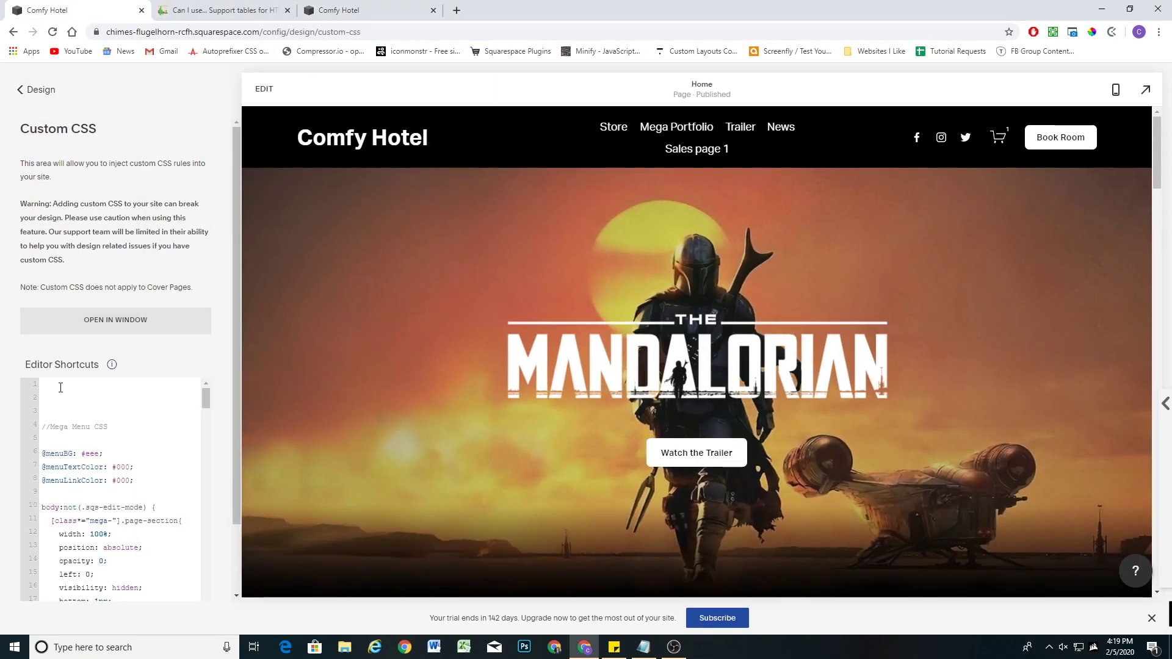
# Paste the wrapper rule into Custom CSS, swap transparent for semi-transparent black, and save.
pyautogui.write('body:not(.tweak-transparent-header) .black-bold .header-announcement-bar-wrapper {     background-color: transparent; }')
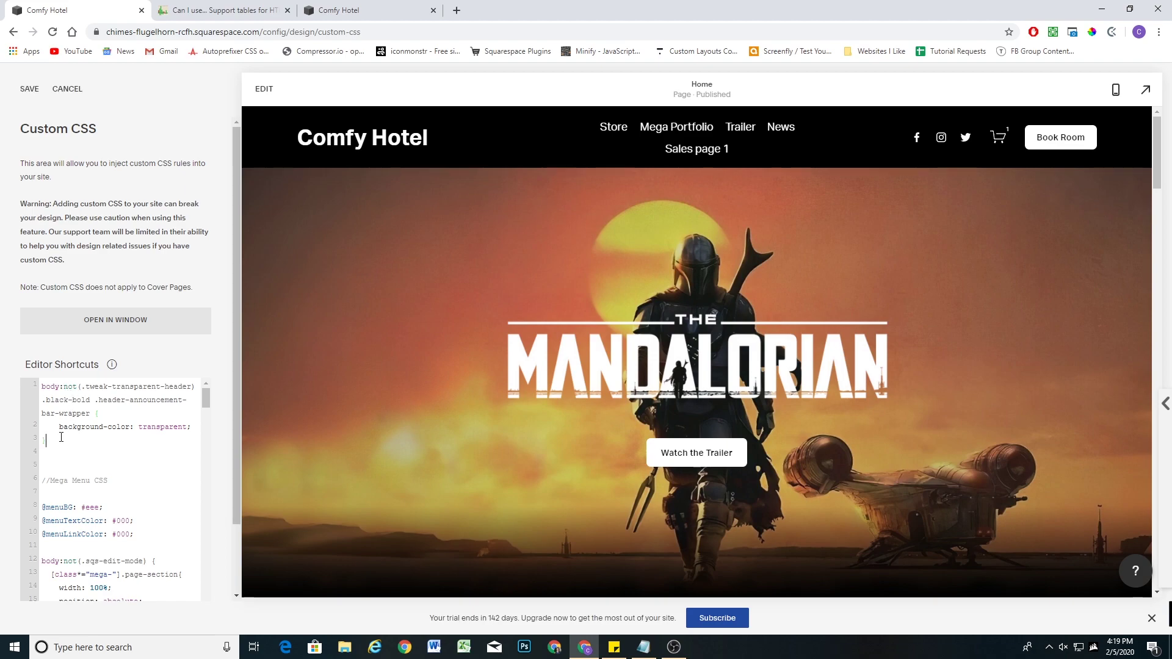
pyautogui.moveTo(188, 426); pyautogui.dragTo(139, 429)
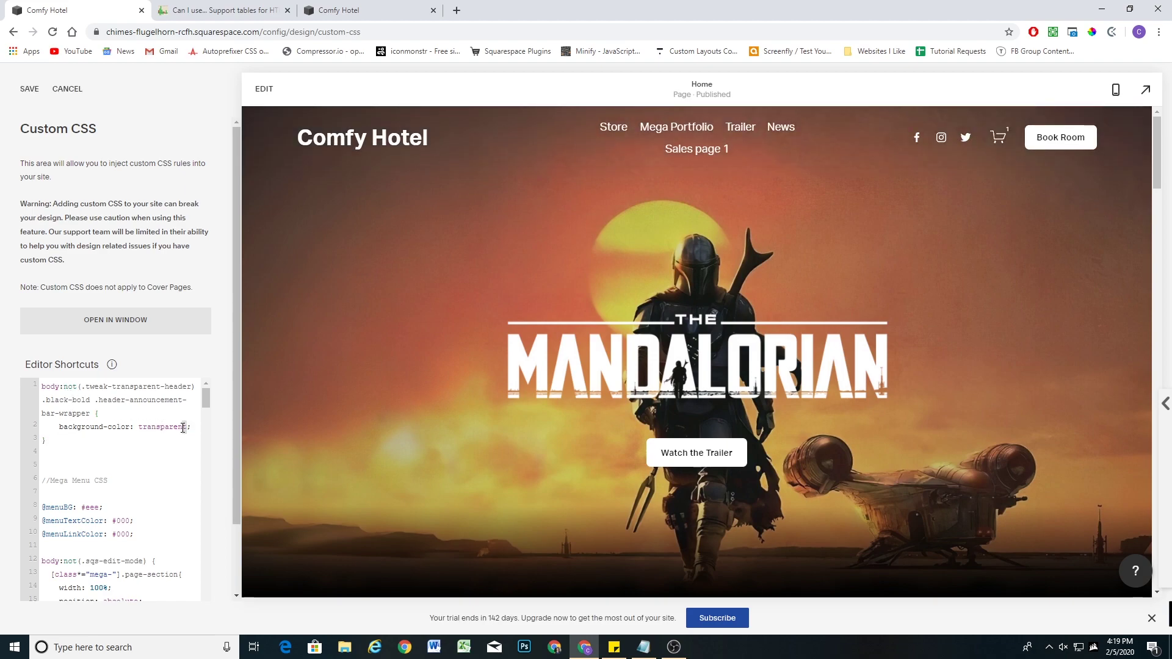
pyautogui.press('BackSpace')
pyautogui.write('rgba(')
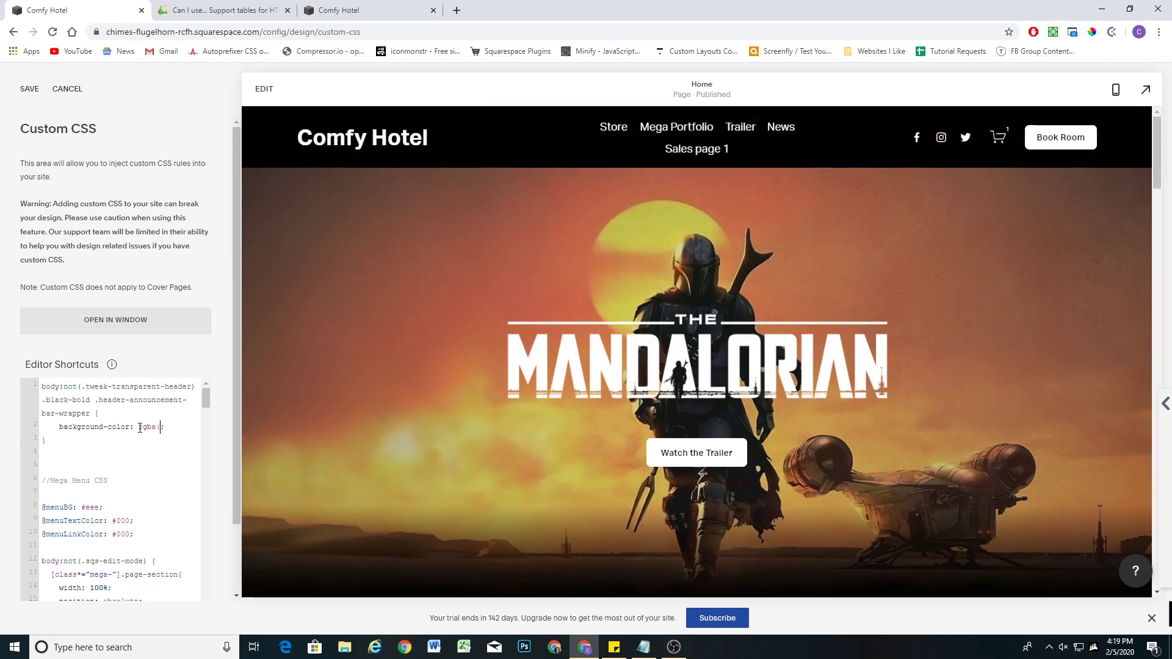
pyautogui.write('0,0')
pyautogui.write(',0,.')
pyautogui.write('5')
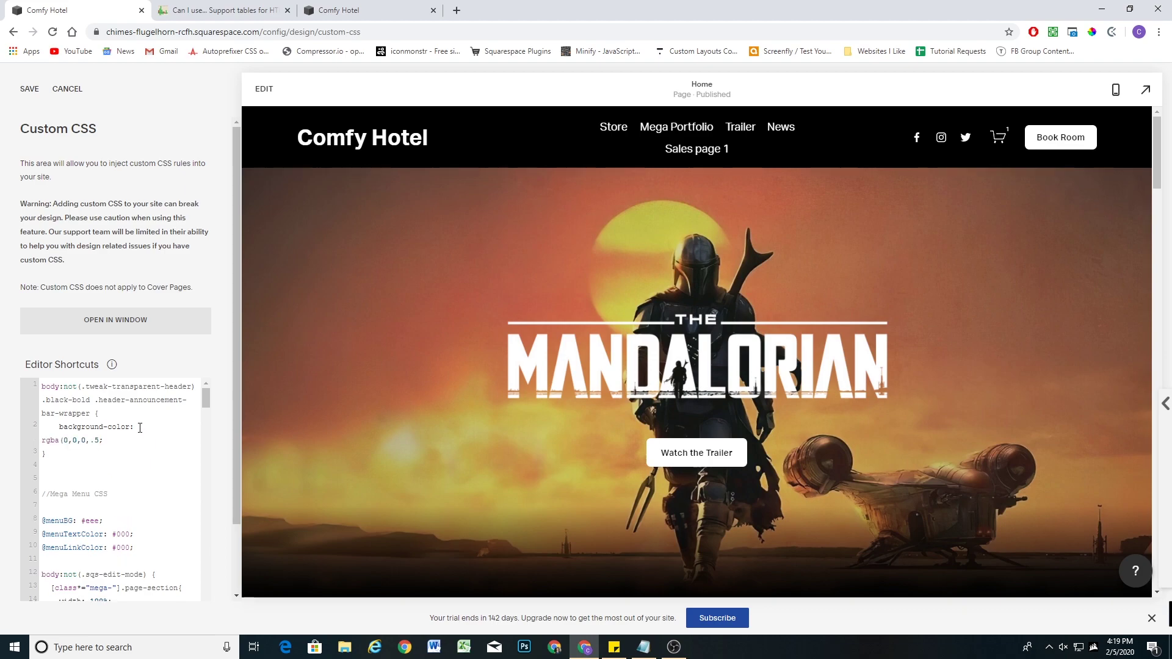
pyautogui.write(')')
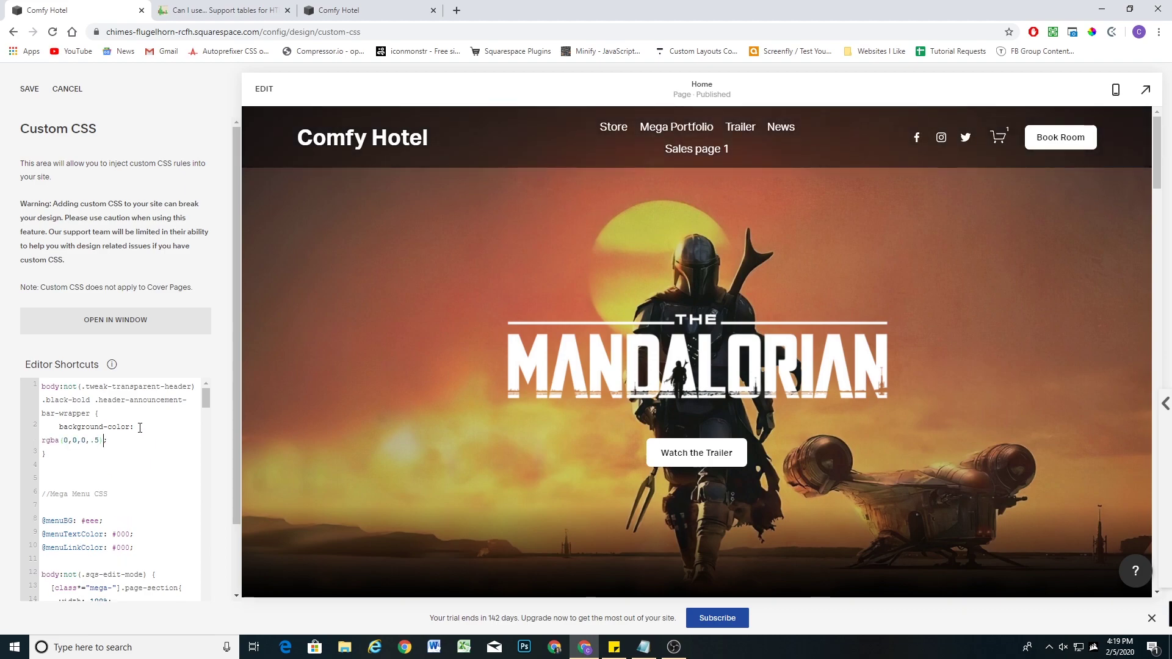
pyautogui.write('!import')
pyautogui.write('ant')
pyautogui.click(30, 90)
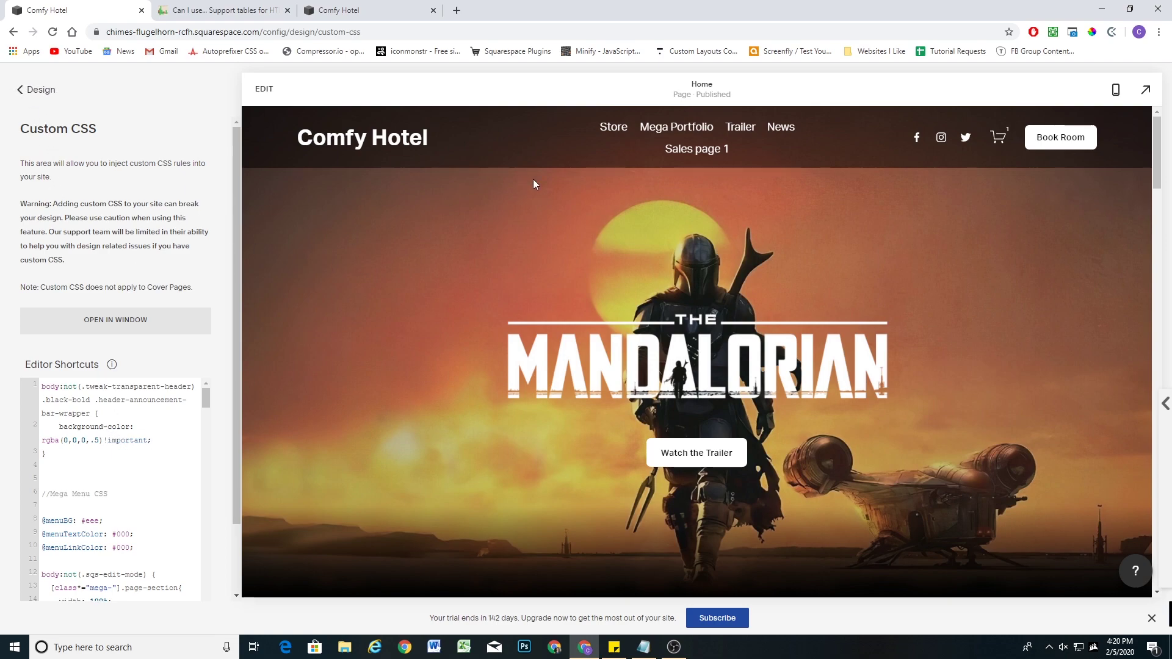
pyautogui.scroll(-3, 564, 149)
pyautogui.scroll(3, 531, 136)
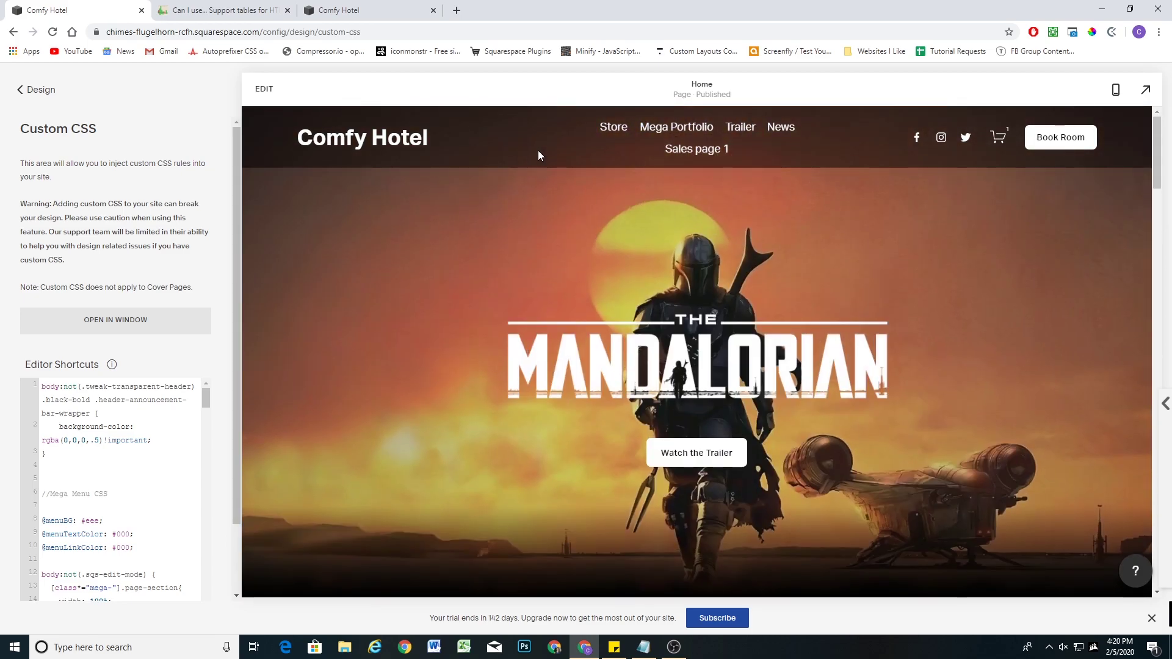
pyautogui.scroll(-3, 523, 146)
pyautogui.scroll(3, 524, 157)
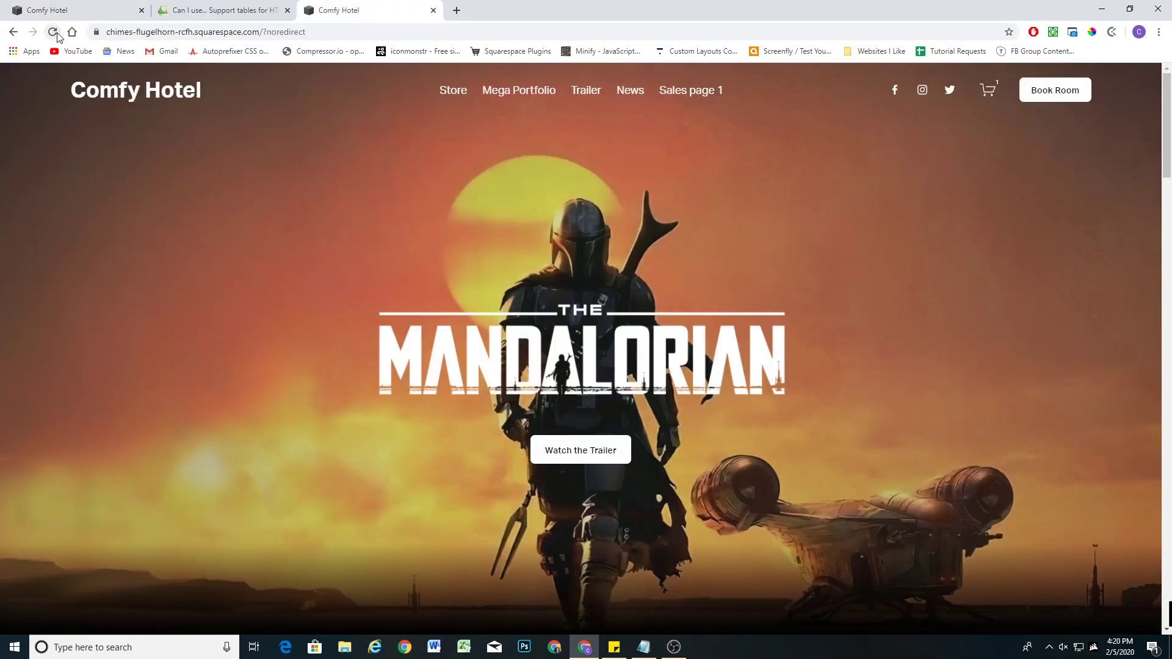
# Reload the live site to check the translucent header, then view the backdrop-filter support table.
pyautogui.click(52, 32)
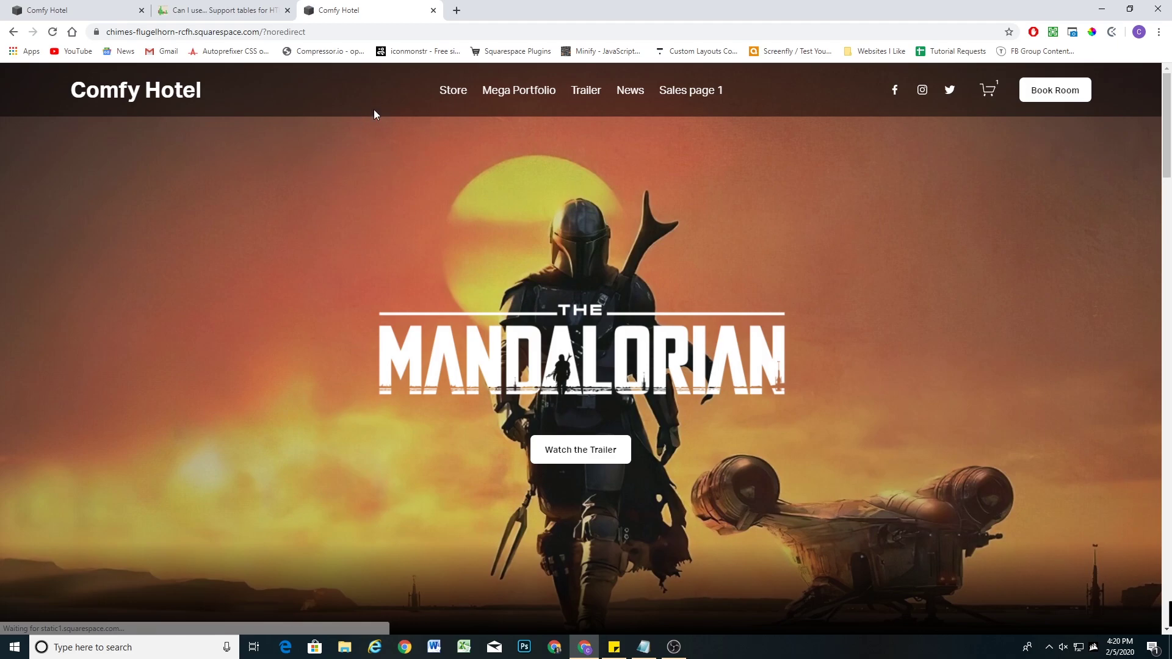
pyautogui.scroll(-3, 374, 109)
pyautogui.scroll(3, 366, 108)
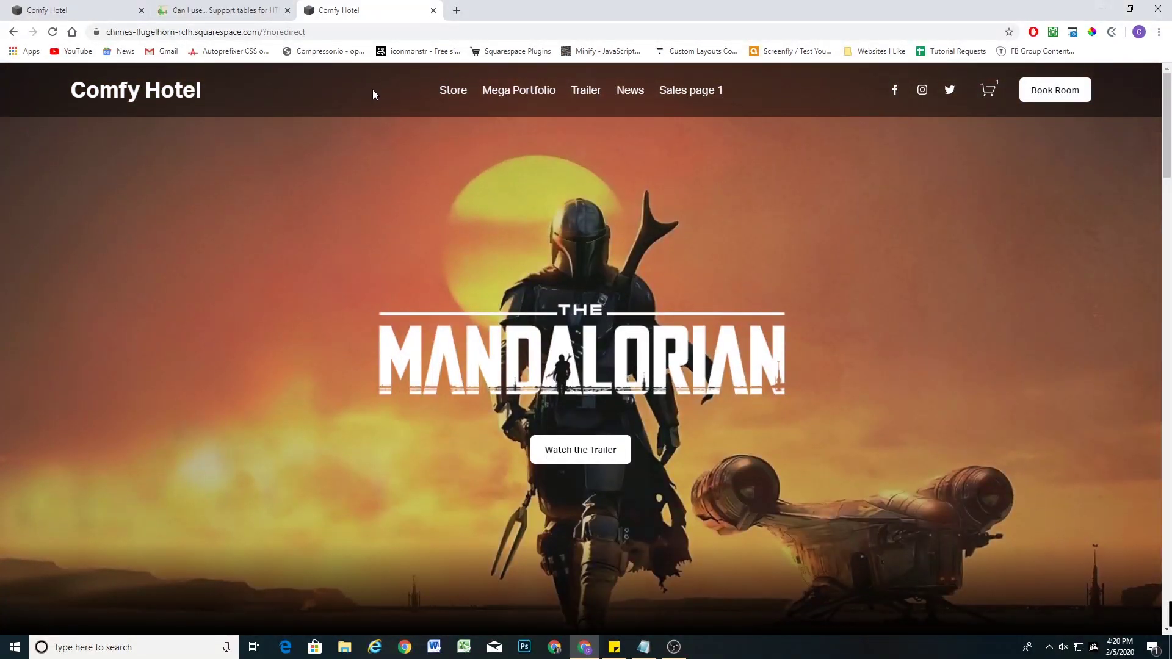
pyautogui.scroll(-3, 376, 89)
pyautogui.scroll(3, 370, 91)
pyautogui.click(218, 10)
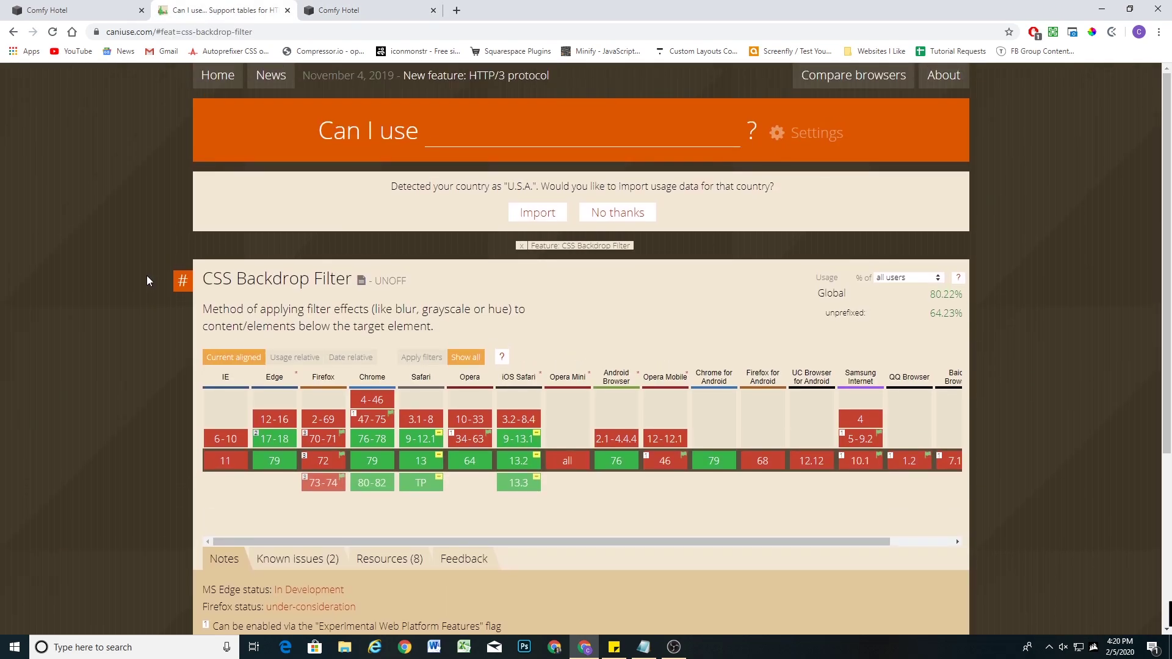
pyautogui.scroll(-1, 145, 298)
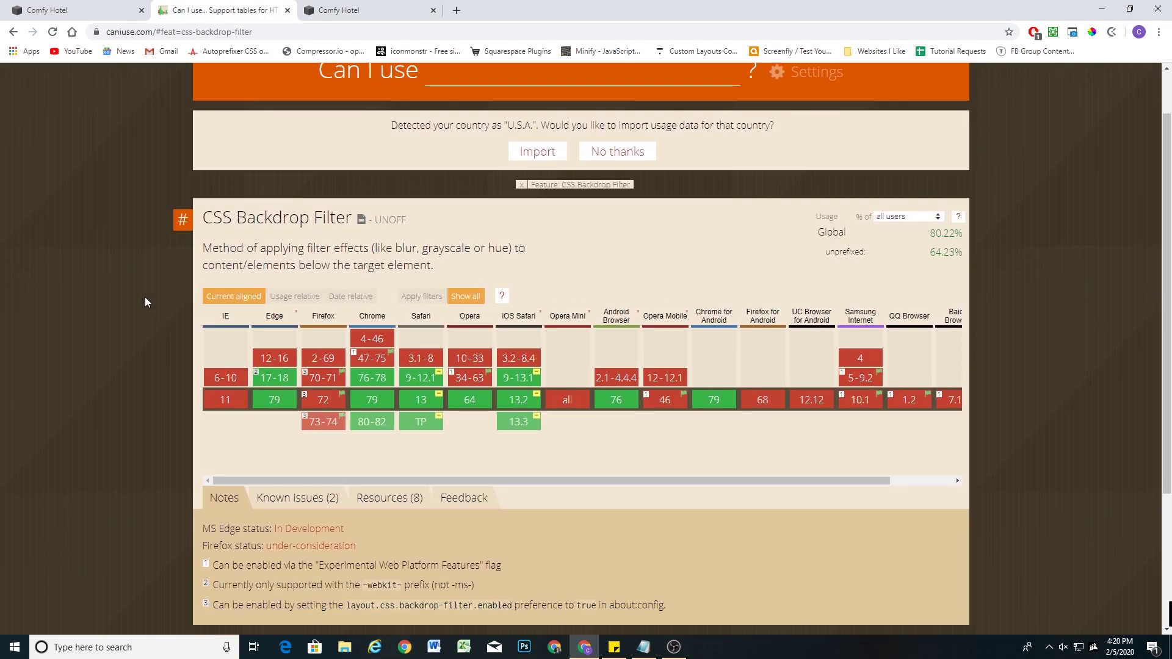
pyautogui.scroll(1, 145, 298)
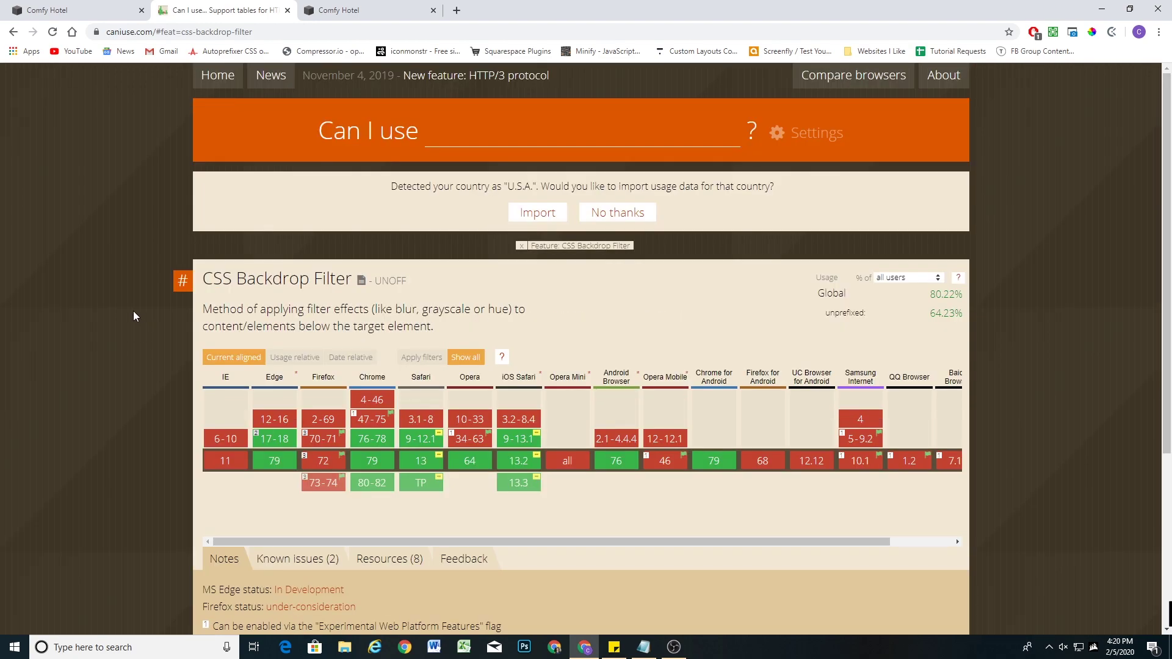
pyautogui.scroll(-2, 171, 393)
pyautogui.scroll(2, 182, 400)
# Check the IE 11 entry showing no backdrop-filter support.
pyautogui.click(216, 460)
# Scroll the live Comfy Hotel site to check the header, then return to Can I use.
pyautogui.click(404, 6)
pyautogui.scroll(-5, 336, 195)
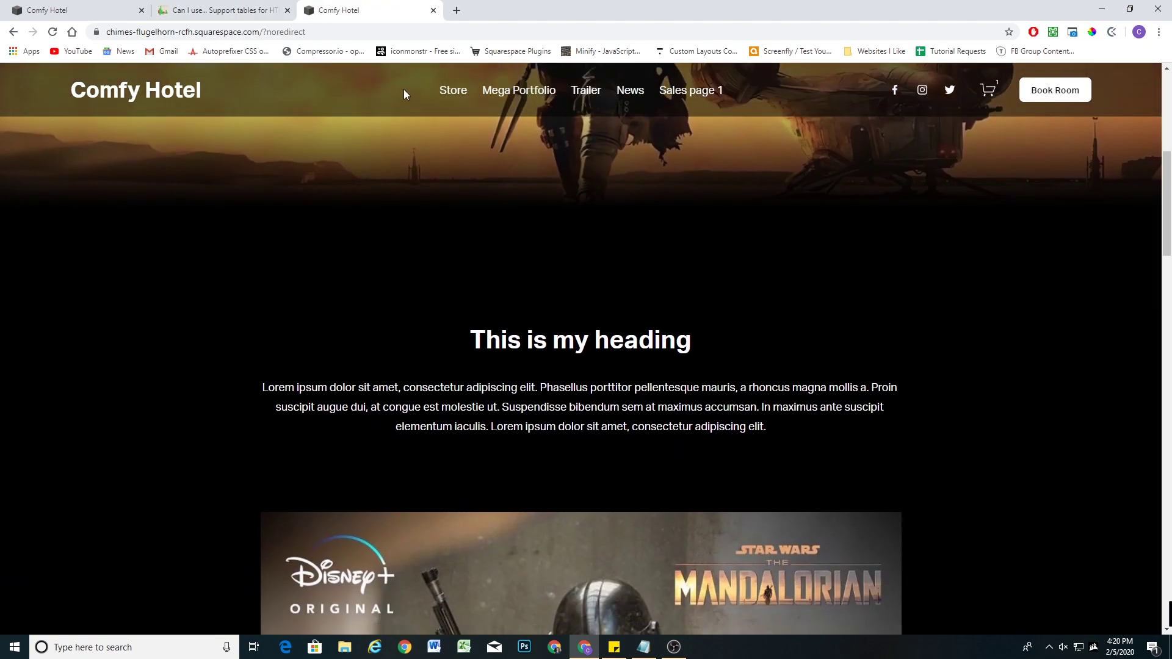
pyautogui.scroll(3, 373, 88)
pyautogui.scroll(2, 394, 92)
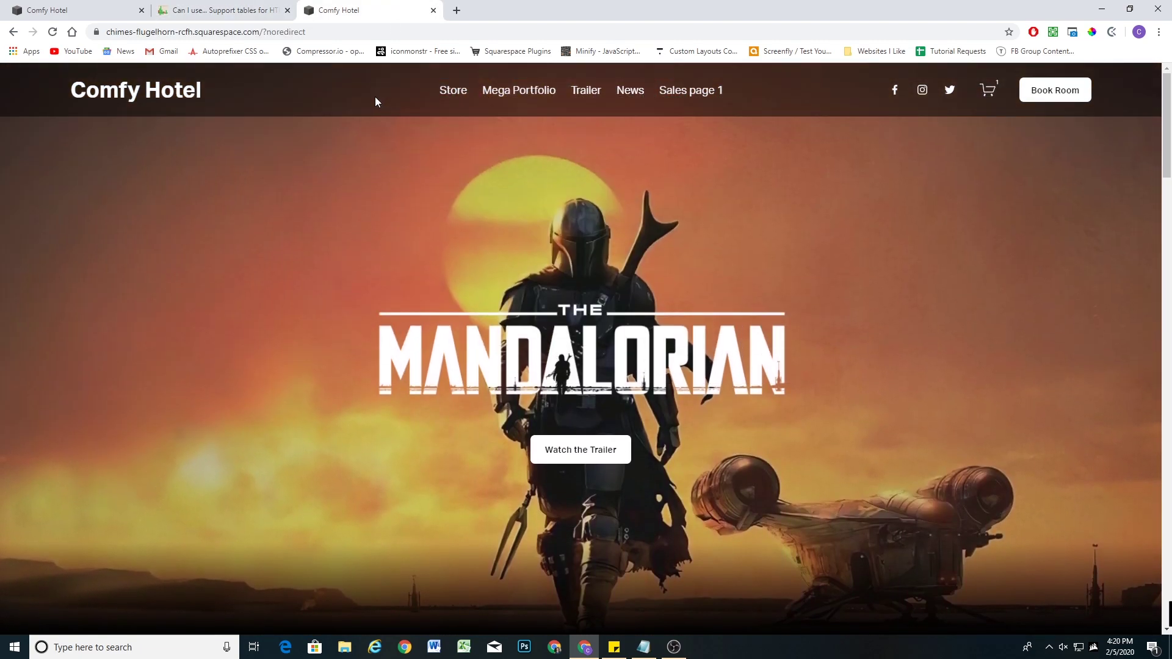
pyautogui.scroll(-5, 375, 97)
pyautogui.scroll(5, 364, 96)
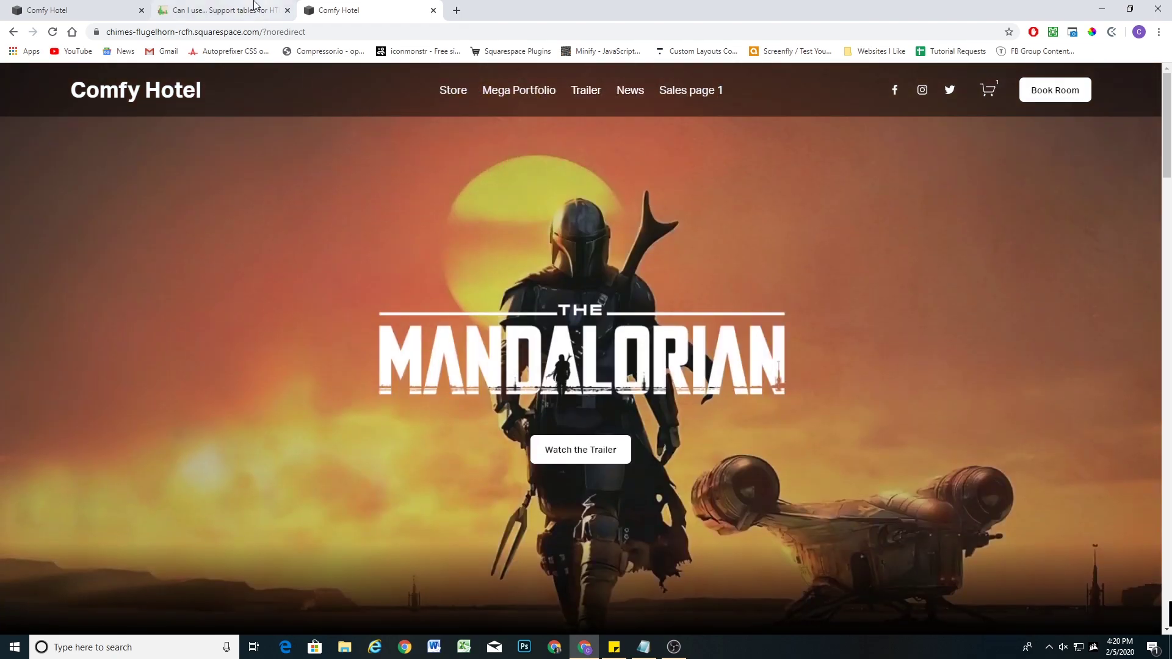
pyautogui.click(220, 11)
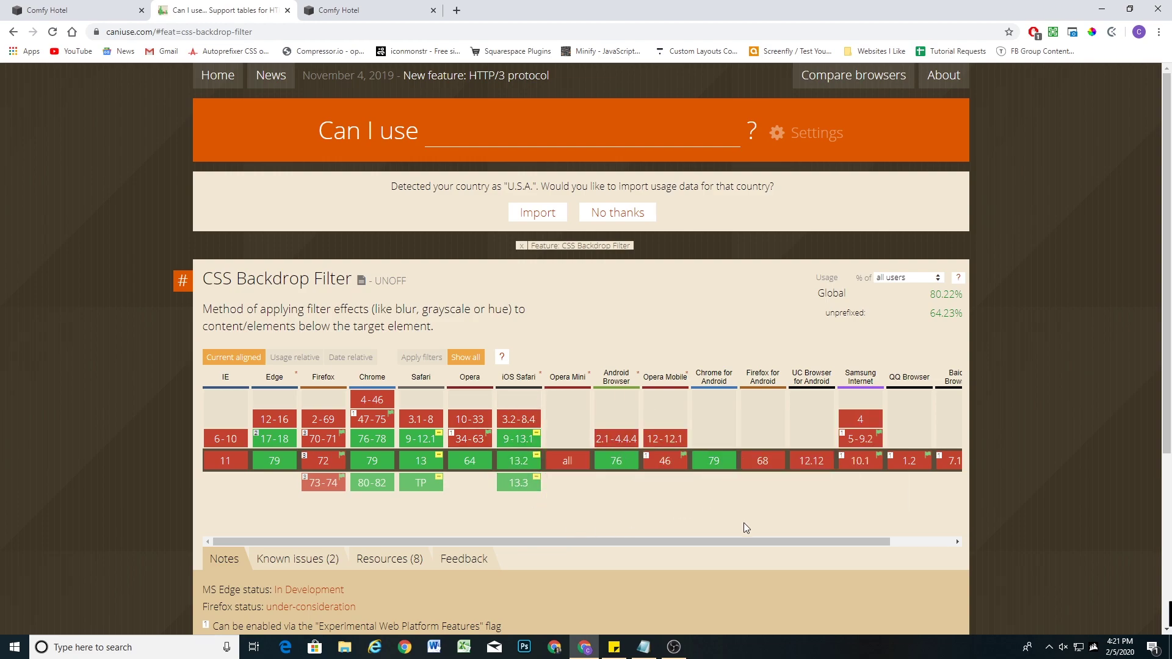
pyautogui.moveTo(803, 539); pyautogui.dragTo(661, 527)
# Highlight the 80.22% global support figure, then return to the Squarespace Custom CSS editor.
pyautogui.moveTo(929, 294); pyautogui.dragTo(960, 293)
pyautogui.click(645, 330)
pyautogui.click(364, 9)
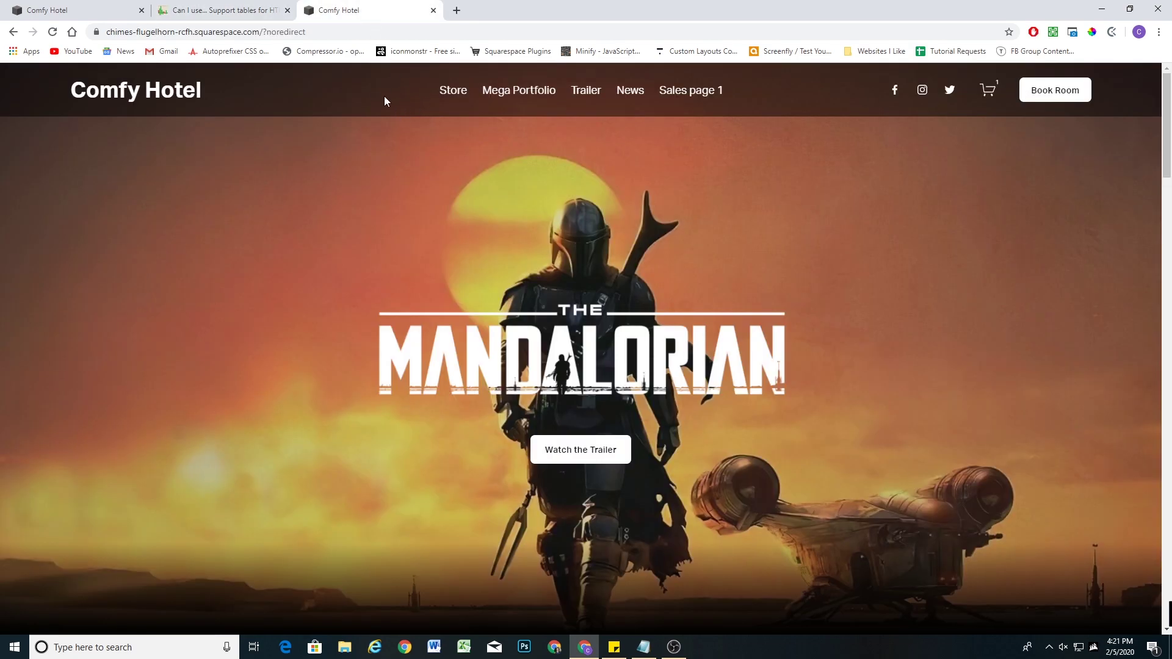
pyautogui.scroll(-2, 384, 96)
pyautogui.scroll(-1, 381, 86)
pyautogui.scroll(3, 372, 90)
pyautogui.click(255, 8)
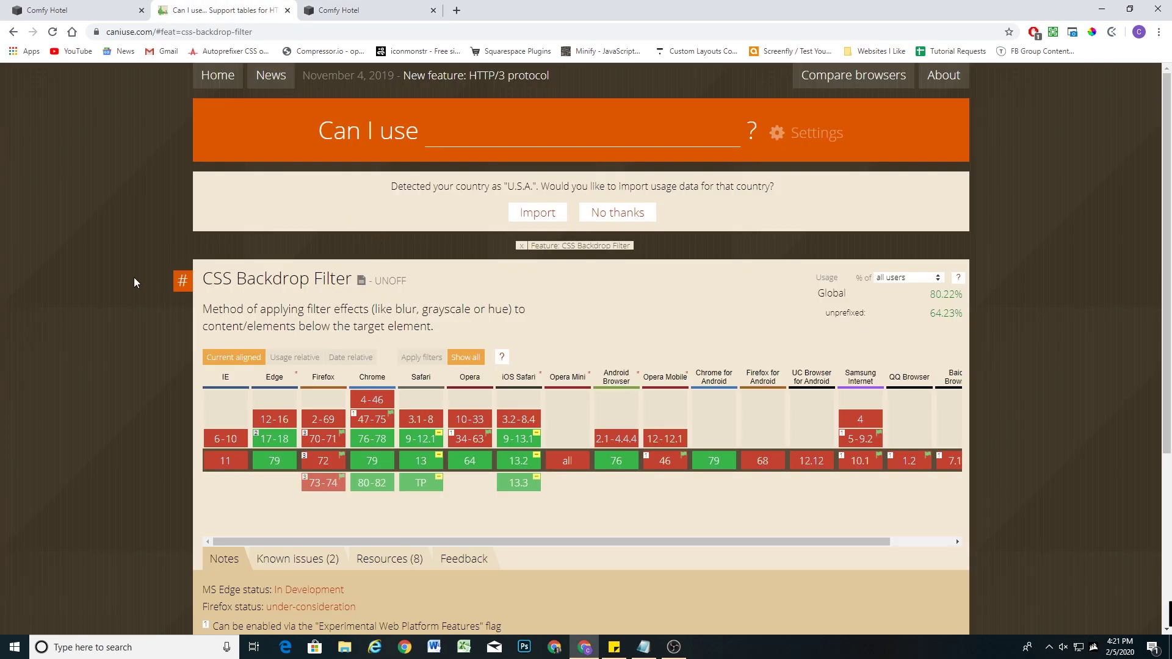
pyautogui.scroll(-1, 138, 338)
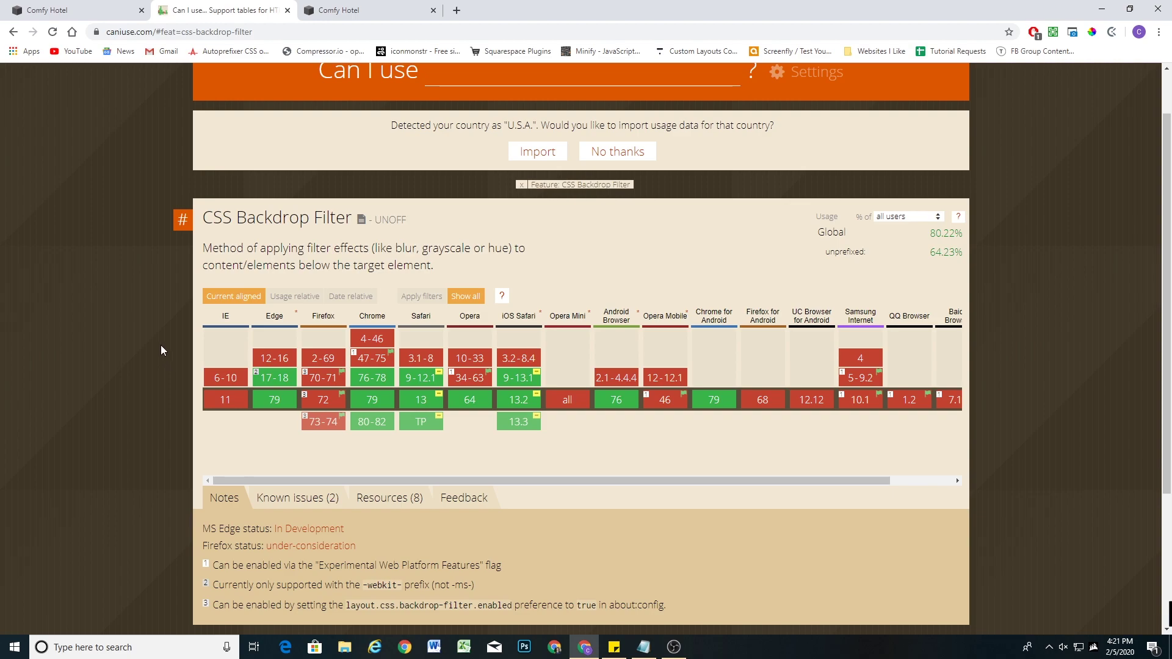
pyautogui.click(101, 11)
pyautogui.scroll(-2, 424, 186)
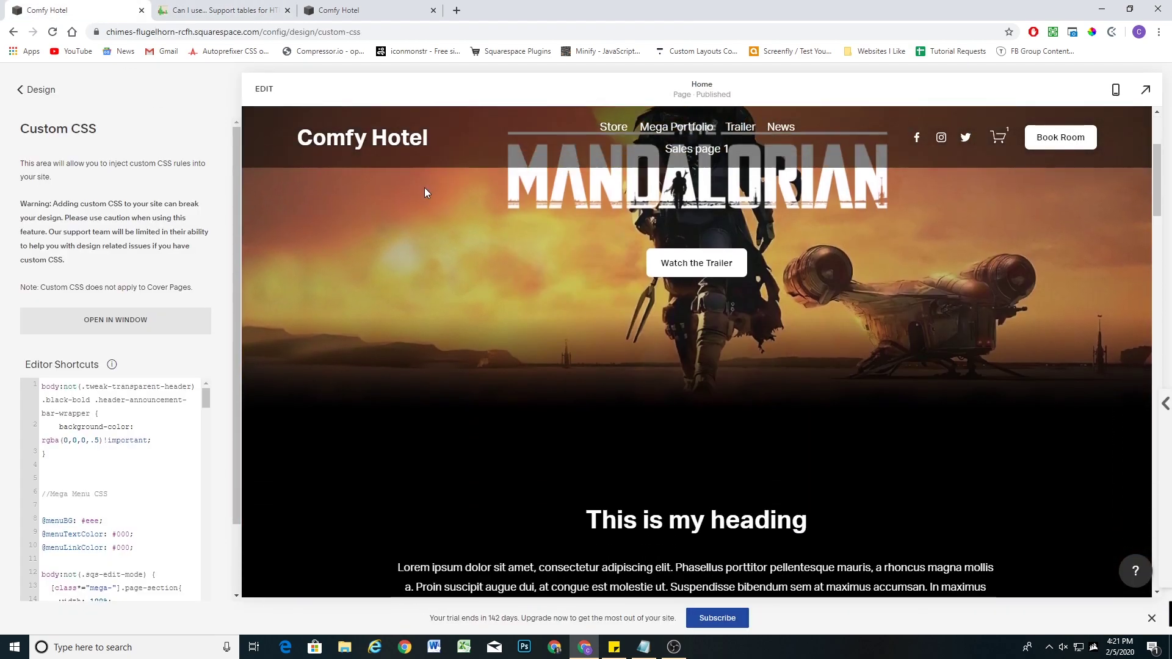
pyautogui.scroll(-1, 424, 187)
pyautogui.scroll(3, 433, 215)
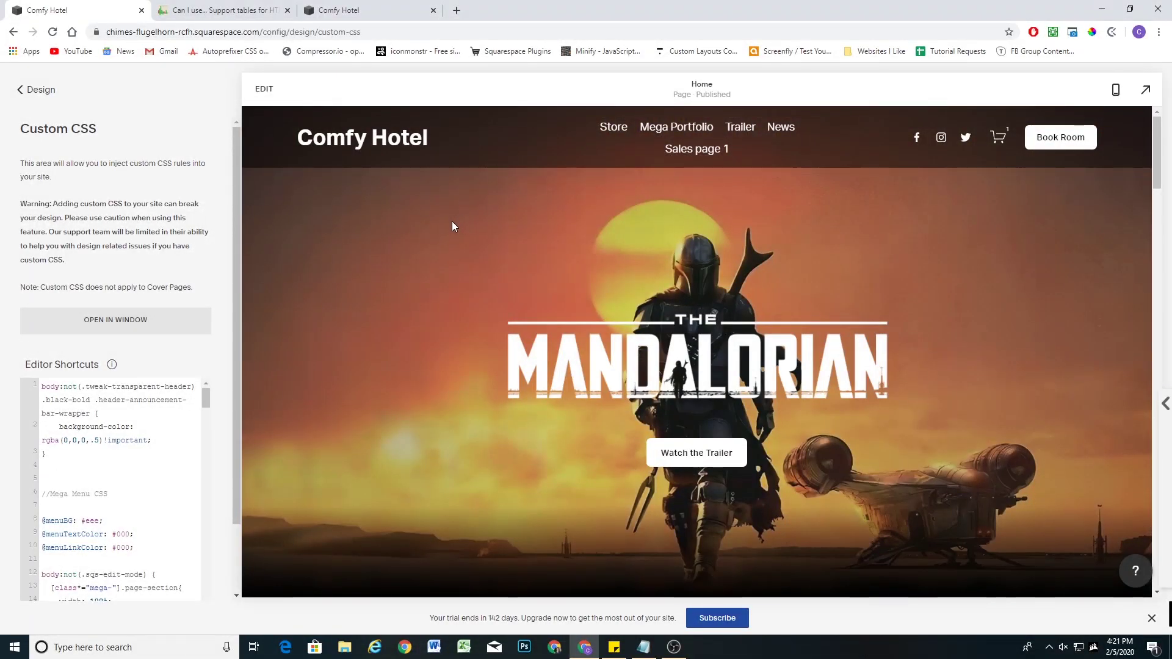
pyautogui.scroll(-2, 452, 242)
pyautogui.scroll(2, 452, 267)
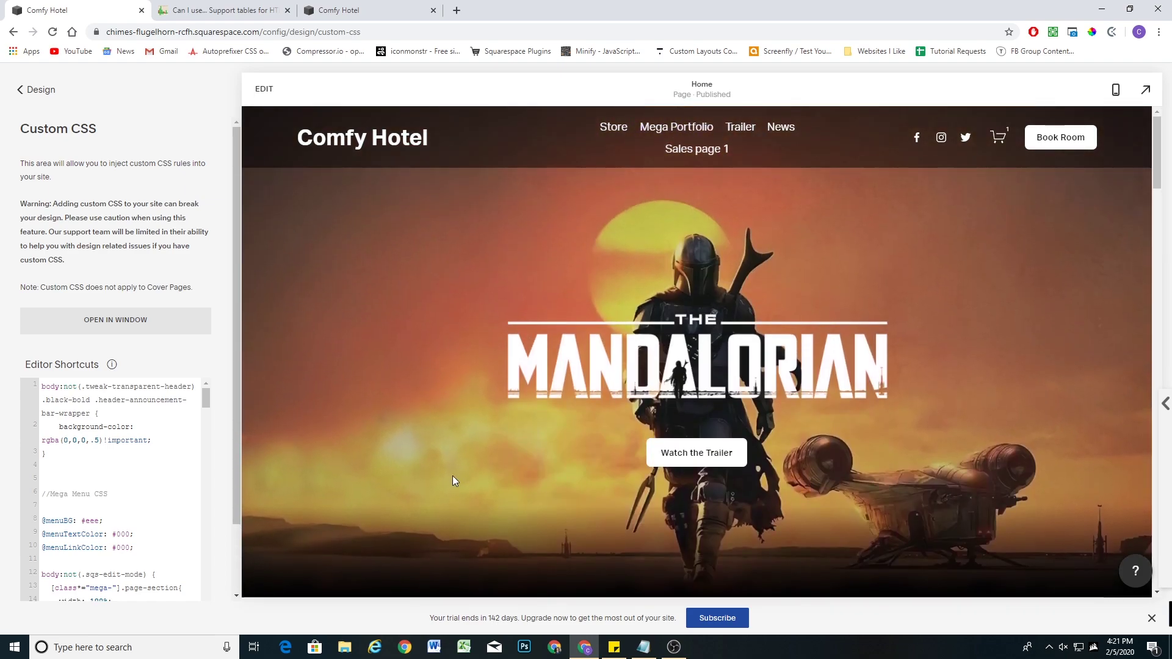
# Add 'backdrop-filter: blur(10px);' as a new line in the header rule's custom CSS.
pyautogui.click(658, 650)
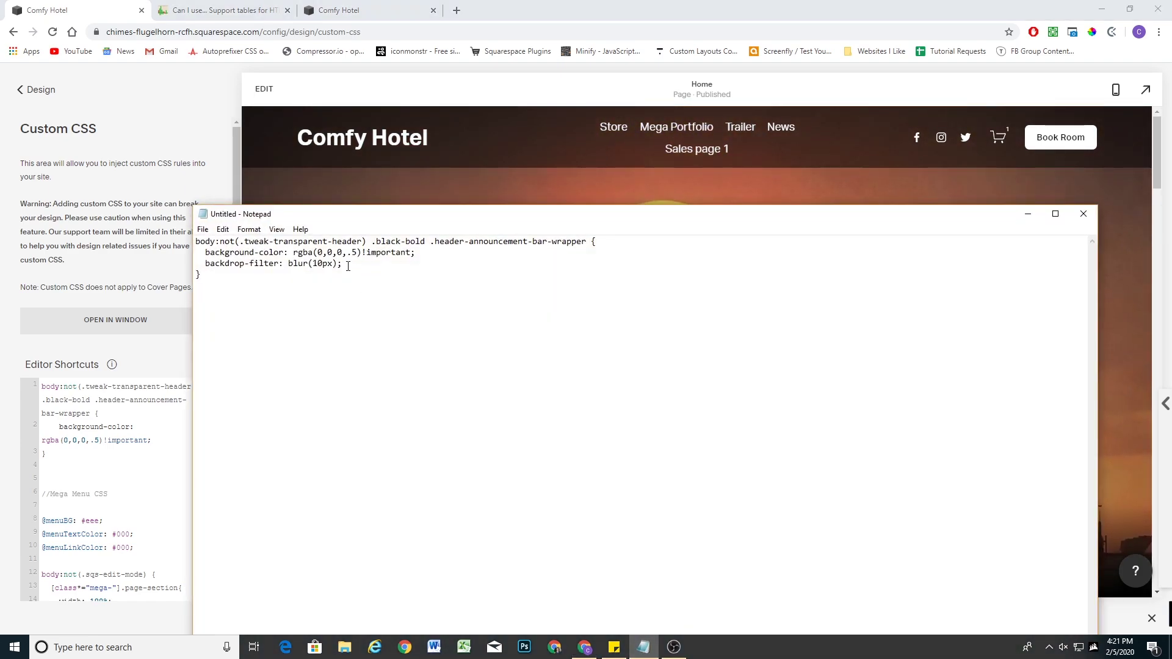
pyautogui.moveTo(342, 264); pyautogui.dragTo(203, 264)
pyautogui.hotkey('ctrl', 'c')
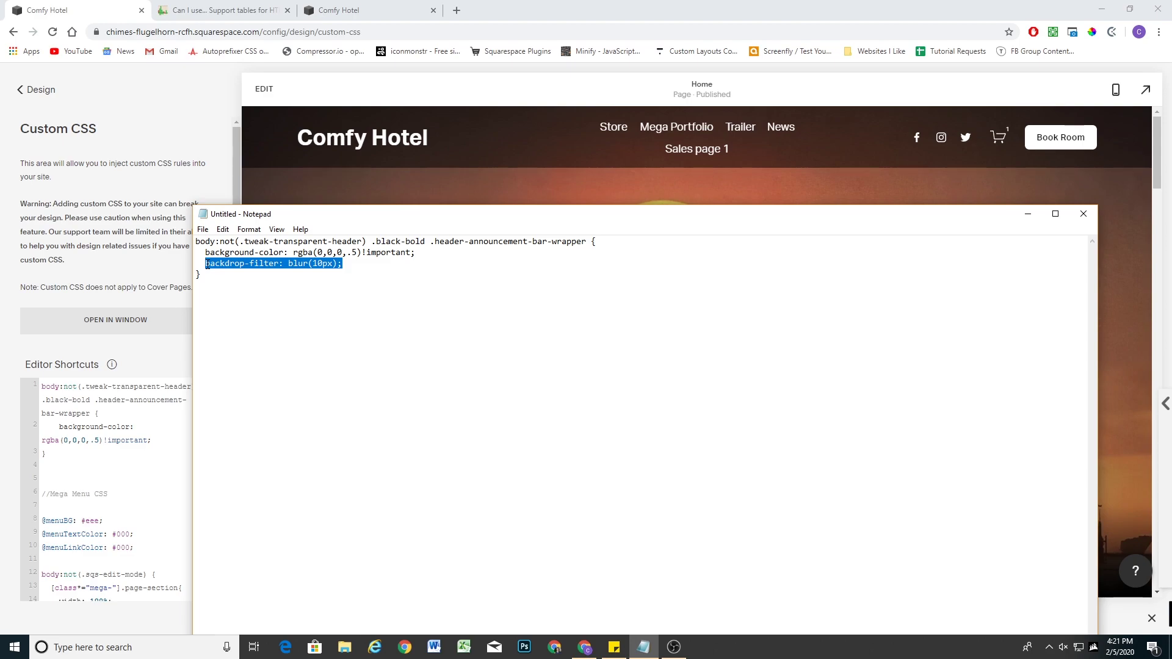
pyautogui.click(235, 263)
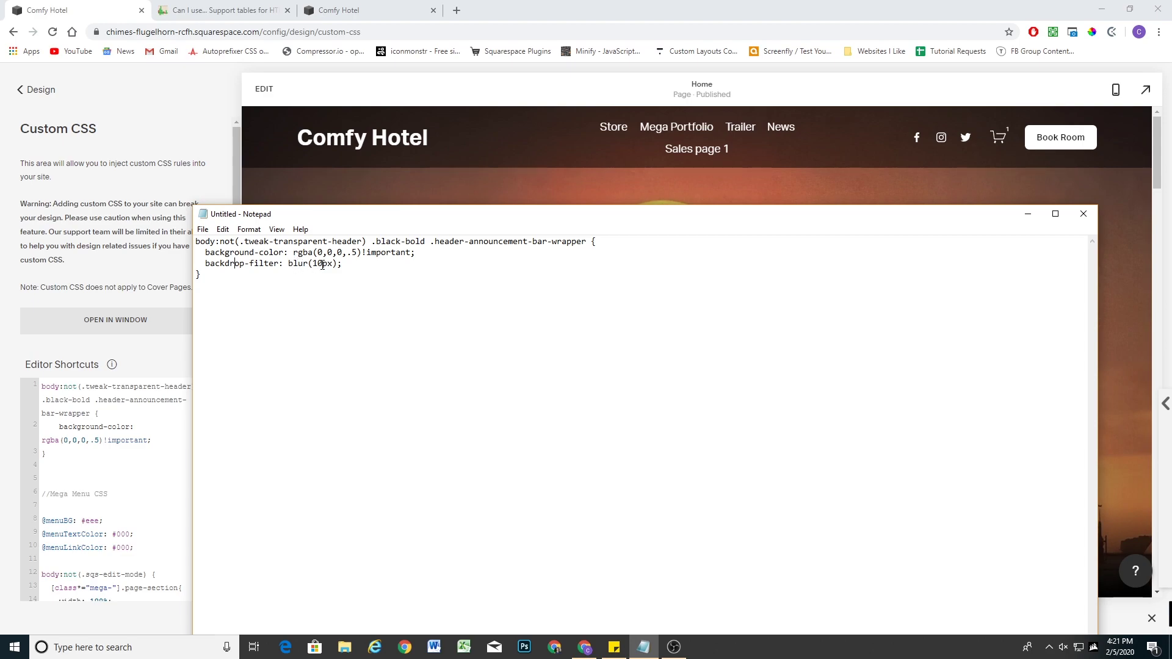
pyautogui.click(97, 453)
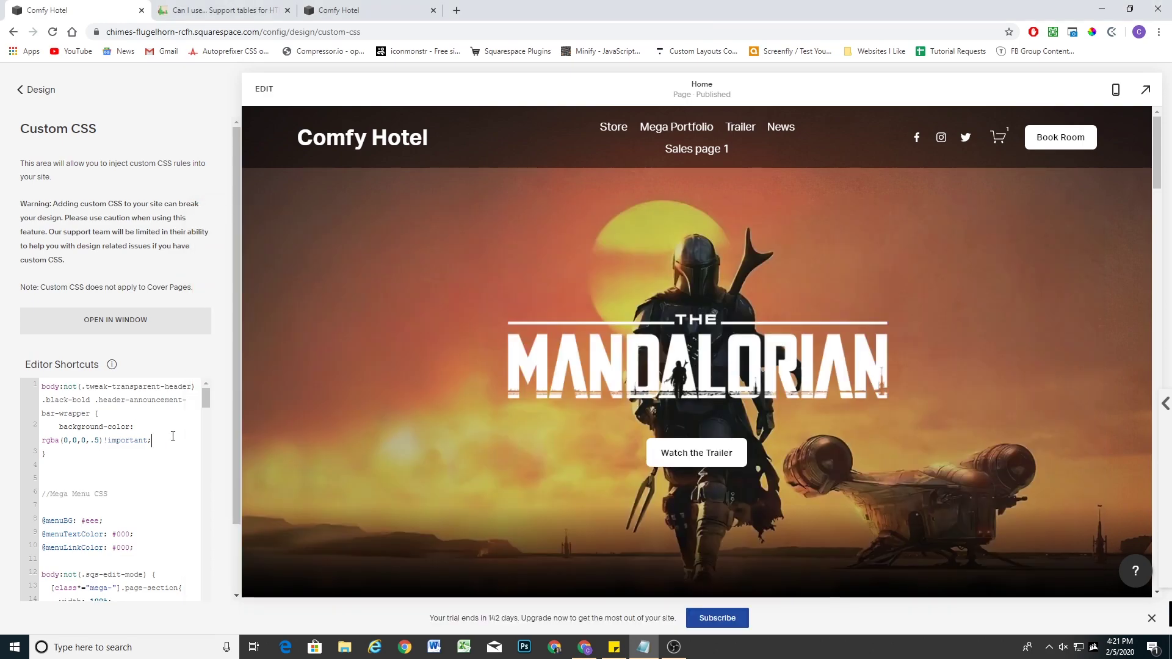
pyautogui.click(167, 440)
pyautogui.hotkey('ctrl', 'v')
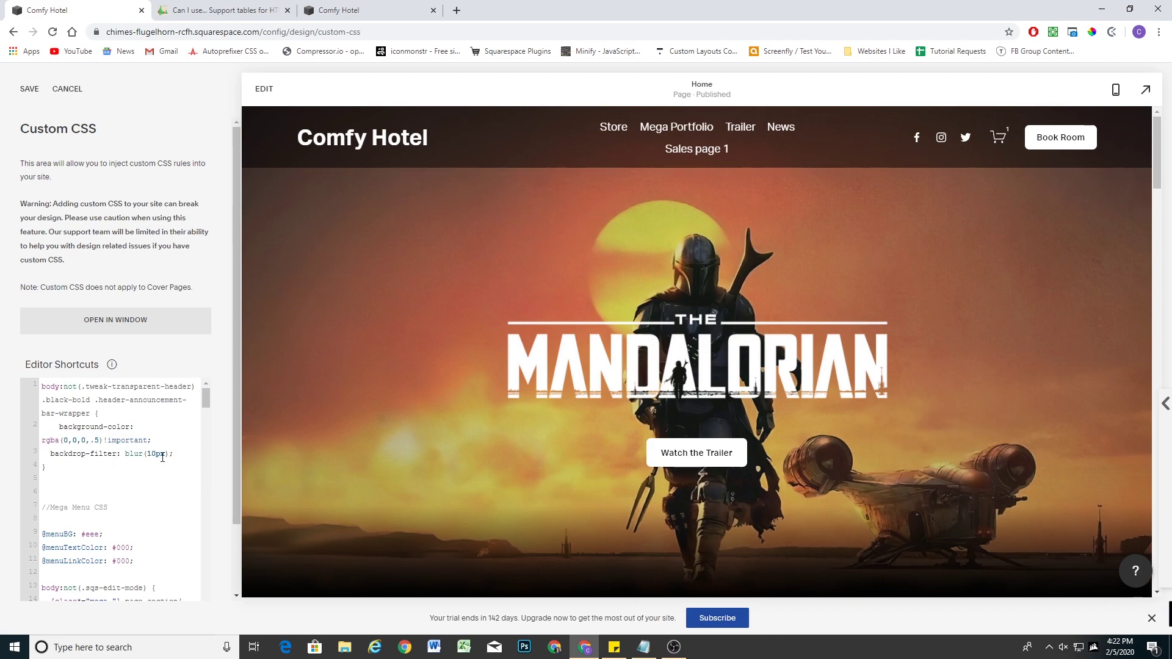
# Save the custom CSS and reload the live Comfy Hotel site.
pyautogui.click(29, 89)
pyautogui.click(351, 6)
pyautogui.click(53, 31)
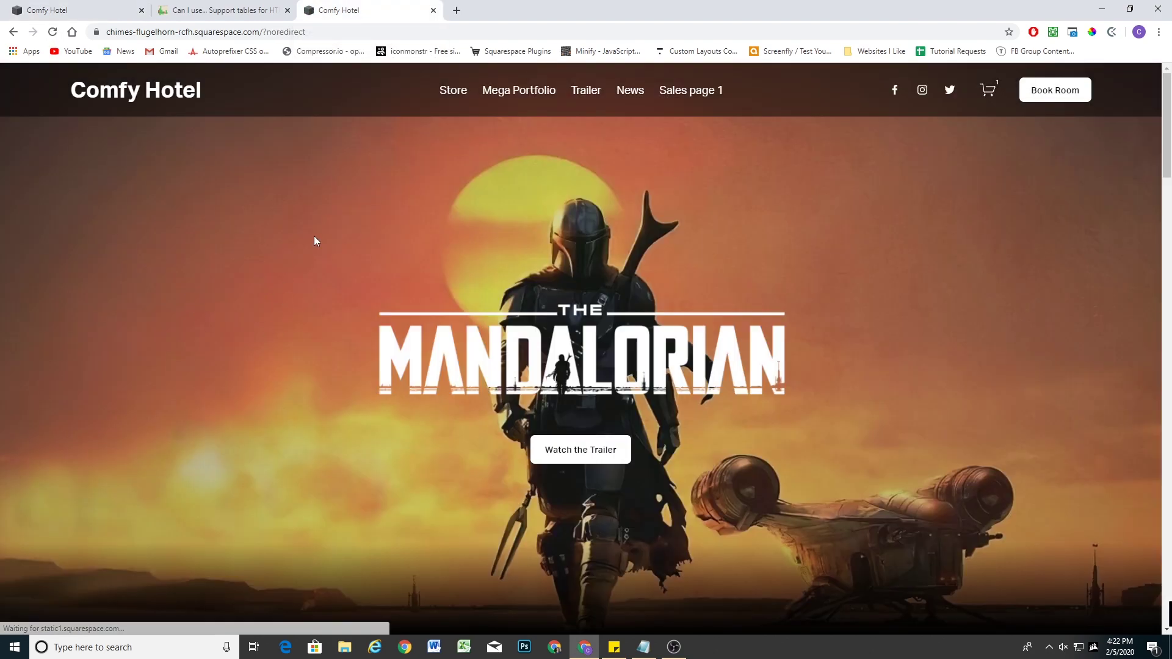
pyautogui.scroll(-2, 315, 236)
pyautogui.scroll(-2, 331, 203)
pyautogui.scroll(1, 331, 208)
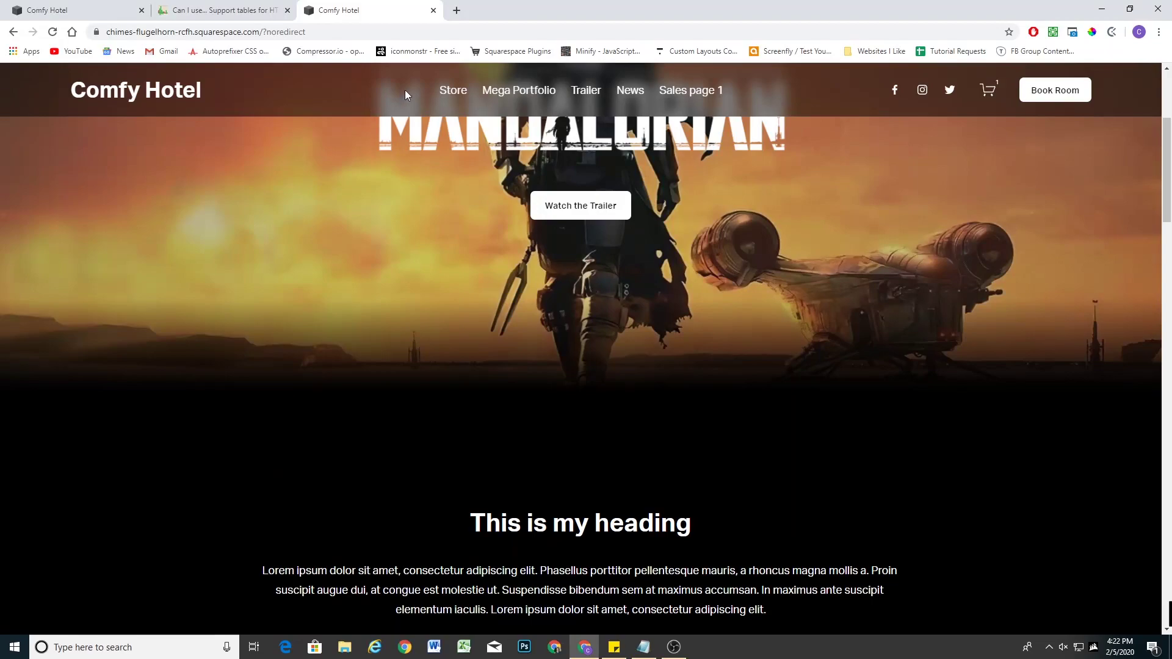
pyautogui.scroll(-1, 398, 91)
pyautogui.scroll(1, 397, 104)
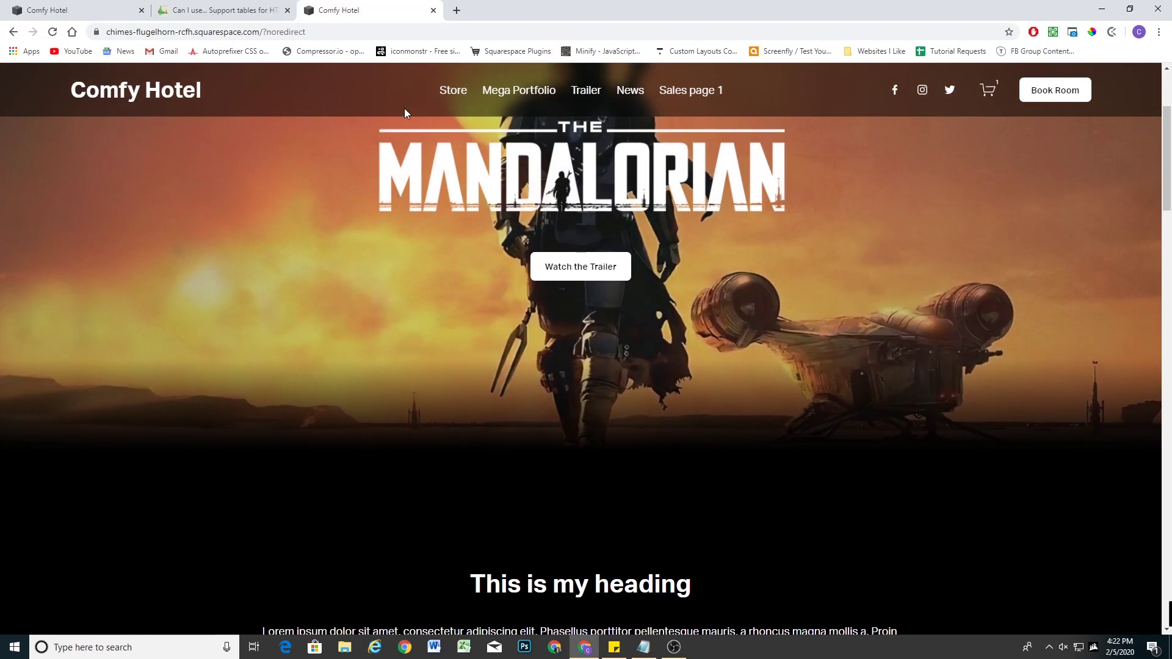
pyautogui.scroll(-2, 401, 108)
pyautogui.scroll(-2, 385, 114)
pyautogui.scroll(-3, 316, 133)
pyautogui.scroll(1, 209, 199)
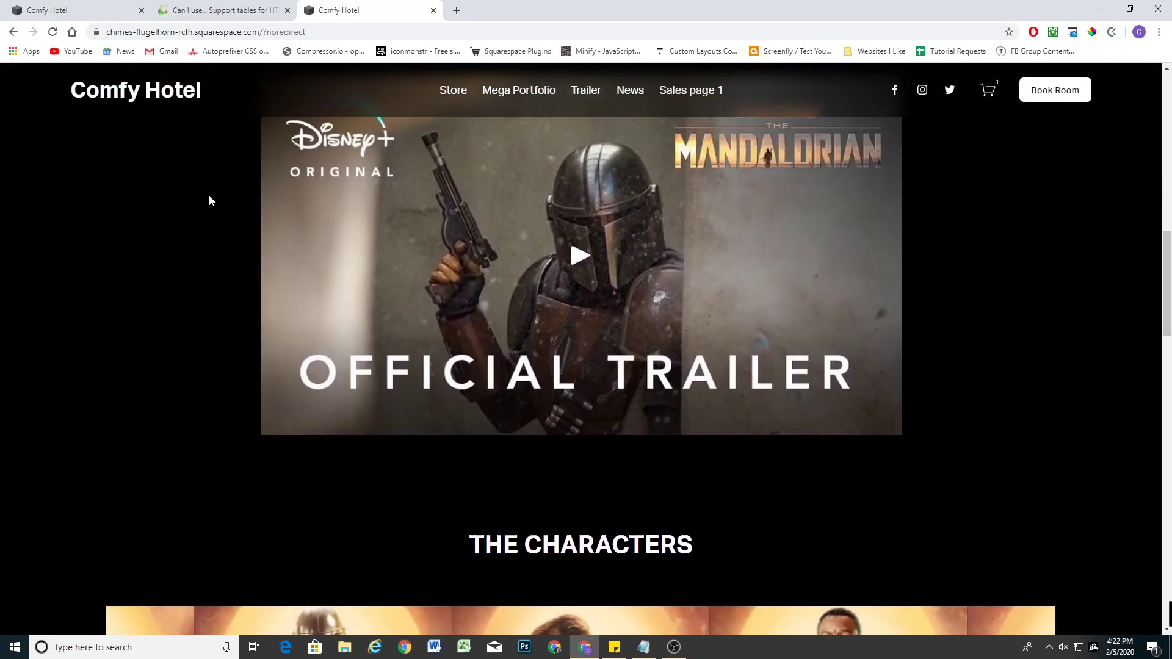
pyautogui.scroll(5, 217, 210)
# Copy the header CSS rule into Autoprefixer CSS online, replacing the example CSS.
pyautogui.click(66, 10)
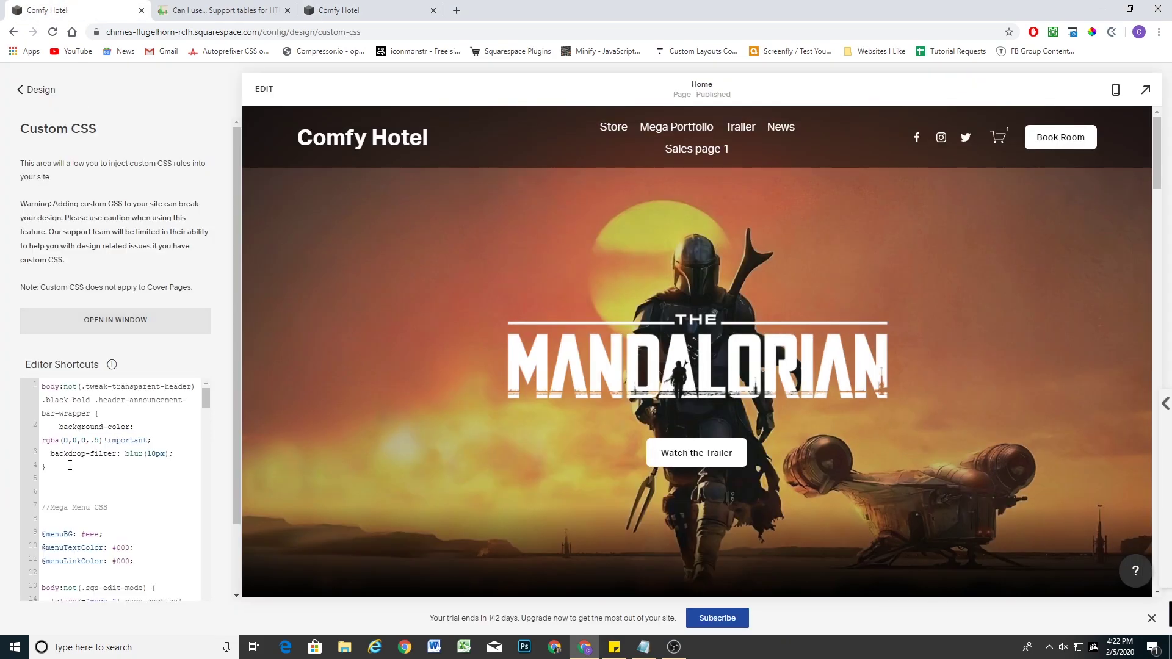
pyautogui.moveTo(47, 468); pyautogui.dragTo(25, 392)
pyautogui.hotkey('ctrl', 'c')
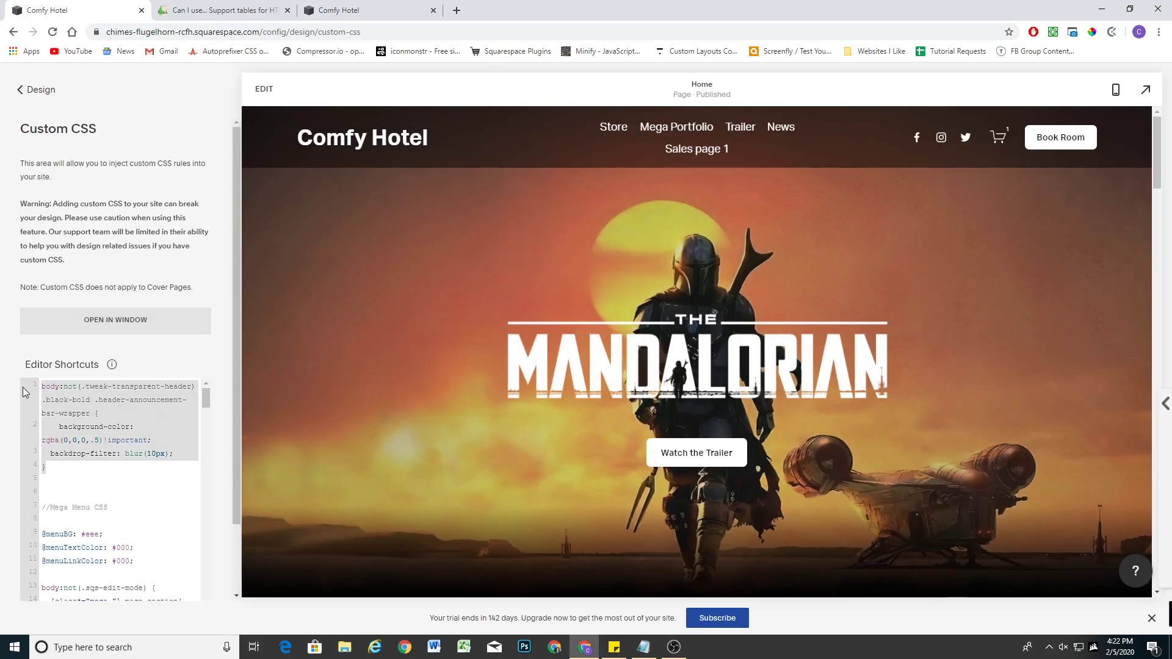
pyautogui.middleClick(234, 51)
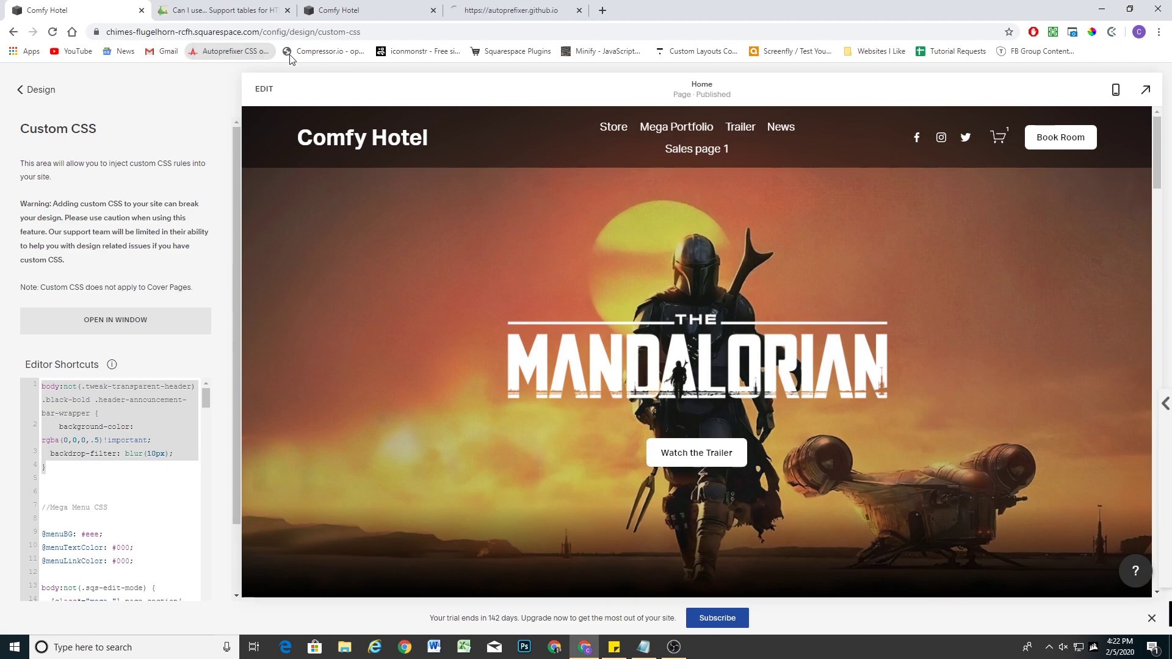
pyautogui.click(516, 10)
pyautogui.hotkey('ctrl', 'a')
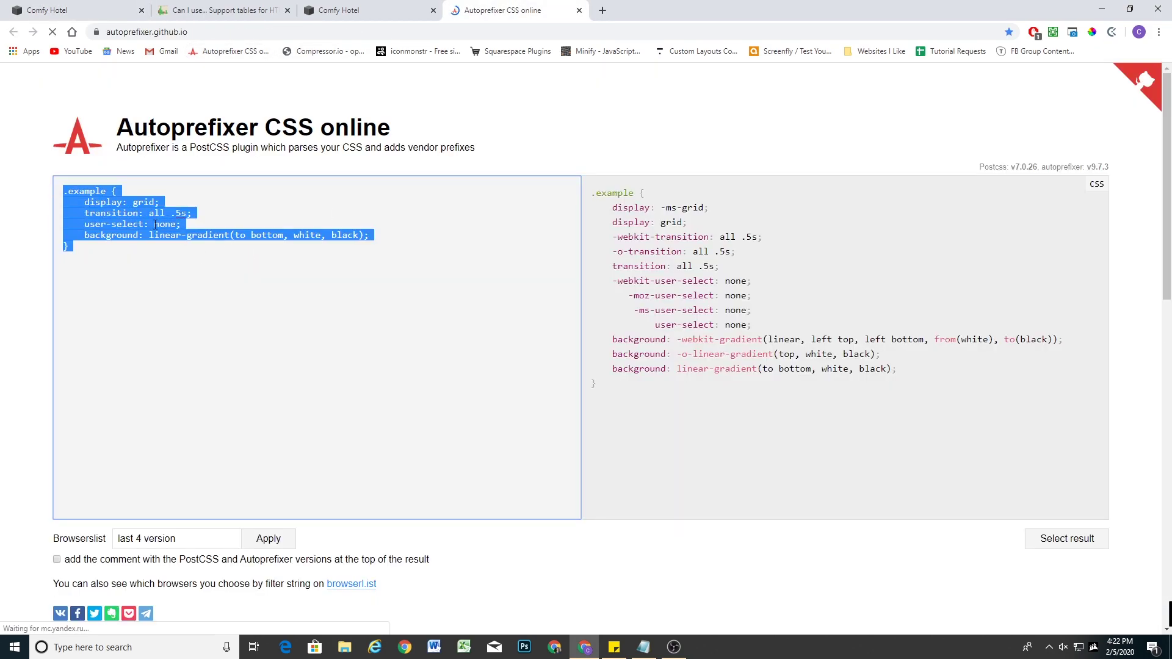
pyautogui.hotkey('ctrl', 'v')
# Check backdrop-filter browser support on Can I Use, then select the prefixed output.
pyautogui.click(241, 8)
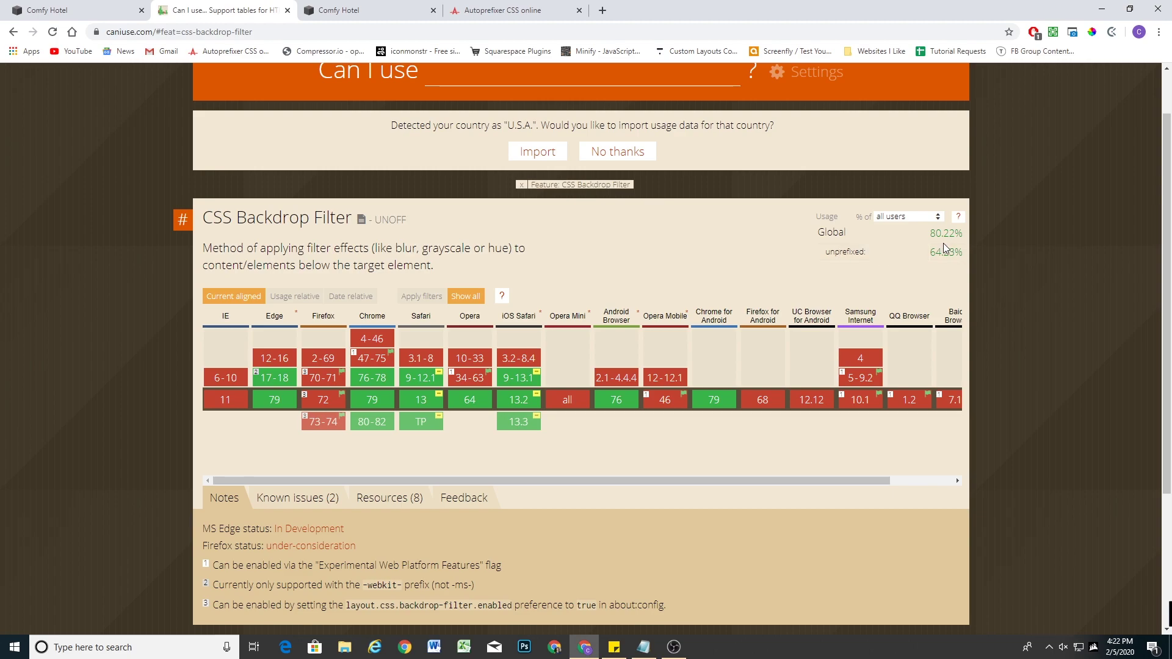
pyautogui.moveTo(933, 251)
pyautogui.mouseDown()
pyautogui.moveTo(961, 252)
pyautogui.moveTo(963, 239)
pyautogui.mouseUp()
pyautogui.click(539, 9)
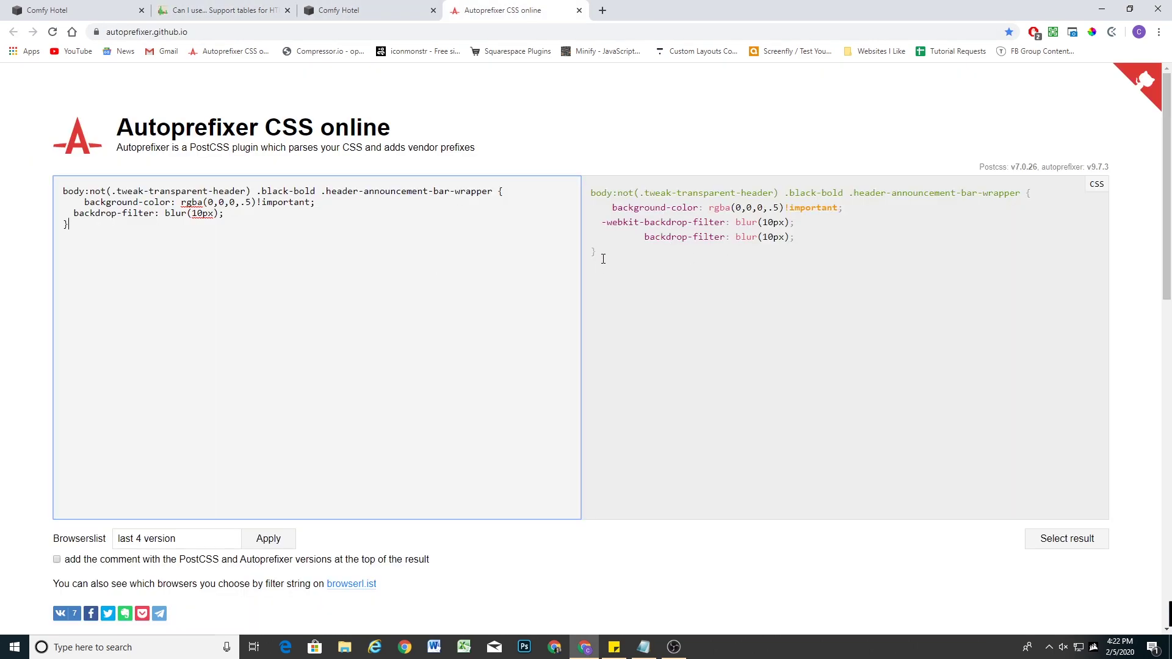
pyautogui.moveTo(593, 252); pyautogui.dragTo(562, 191)
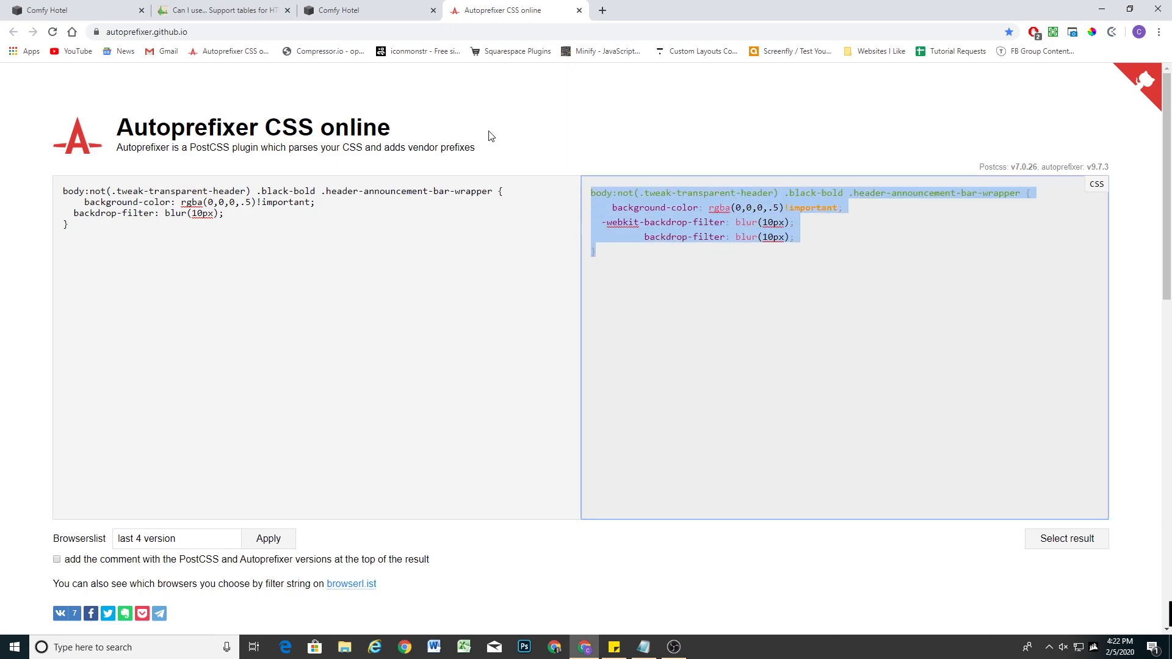
# Paste the prefixed -webkit-backdrop-filter header rule over the old one, save, and expand the preview.
pyautogui.click(220, 8)
pyautogui.click(51, 10)
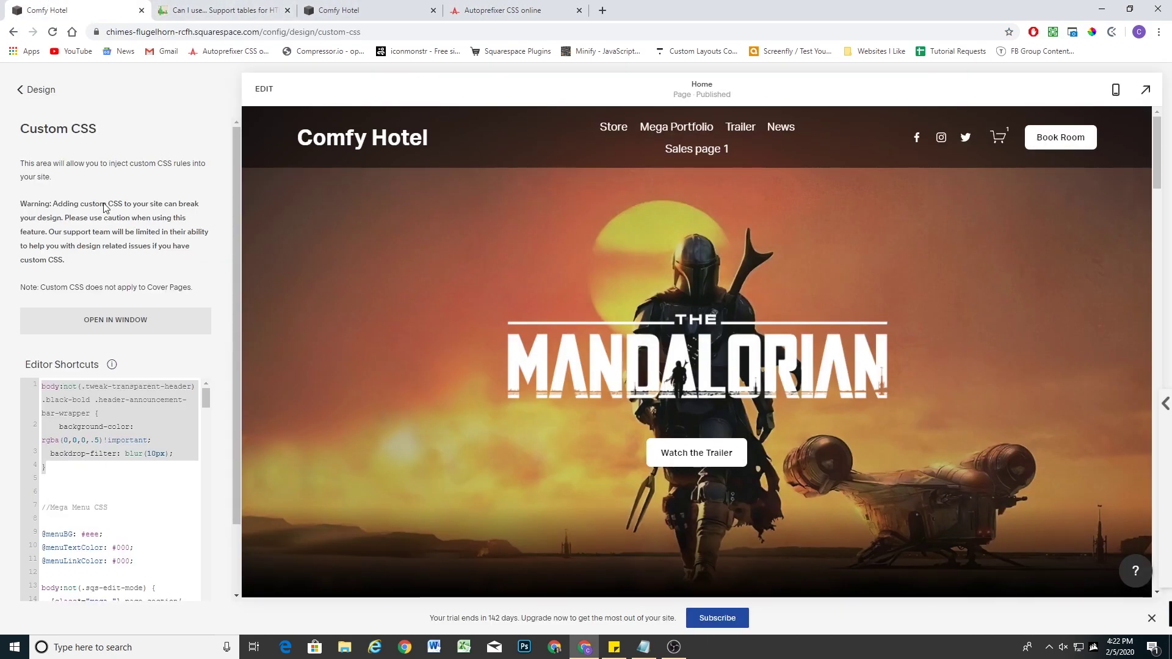
pyautogui.rightClick(65, 220)
pyautogui.click(97, 290)
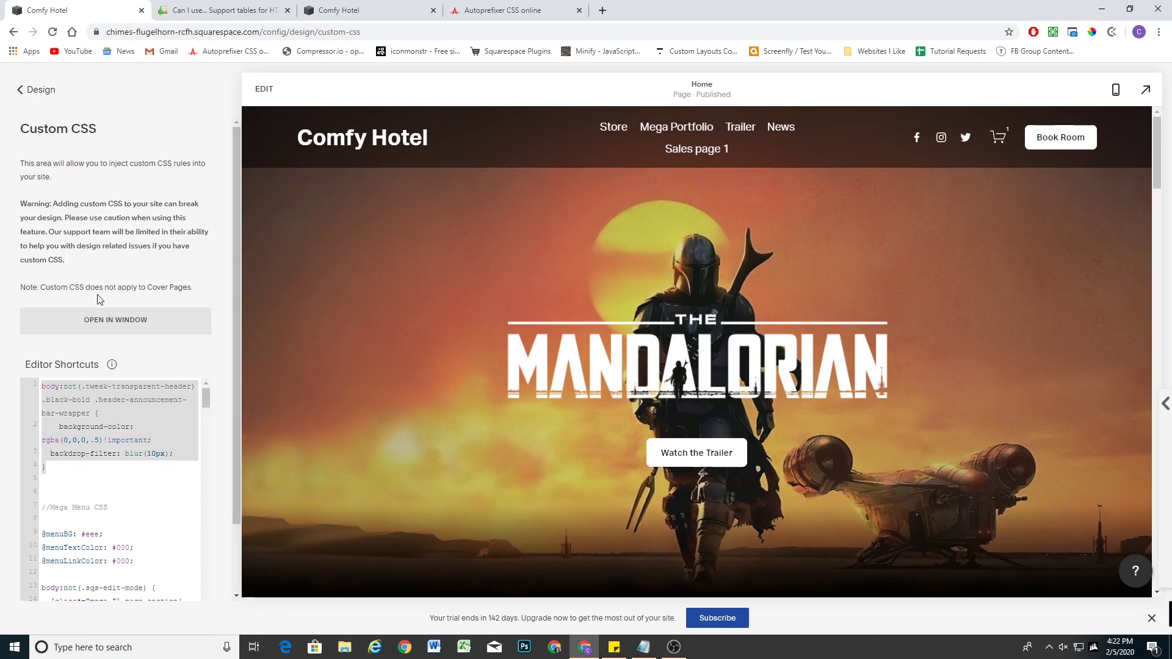
pyautogui.click(30, 89)
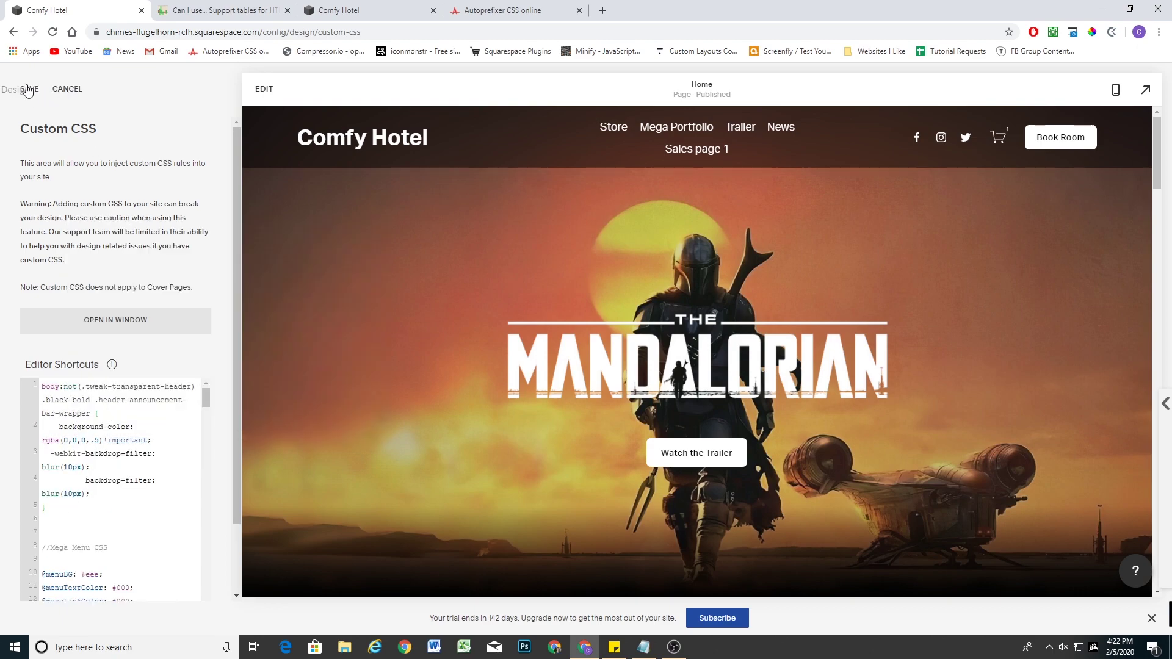
pyautogui.click(1135, 96)
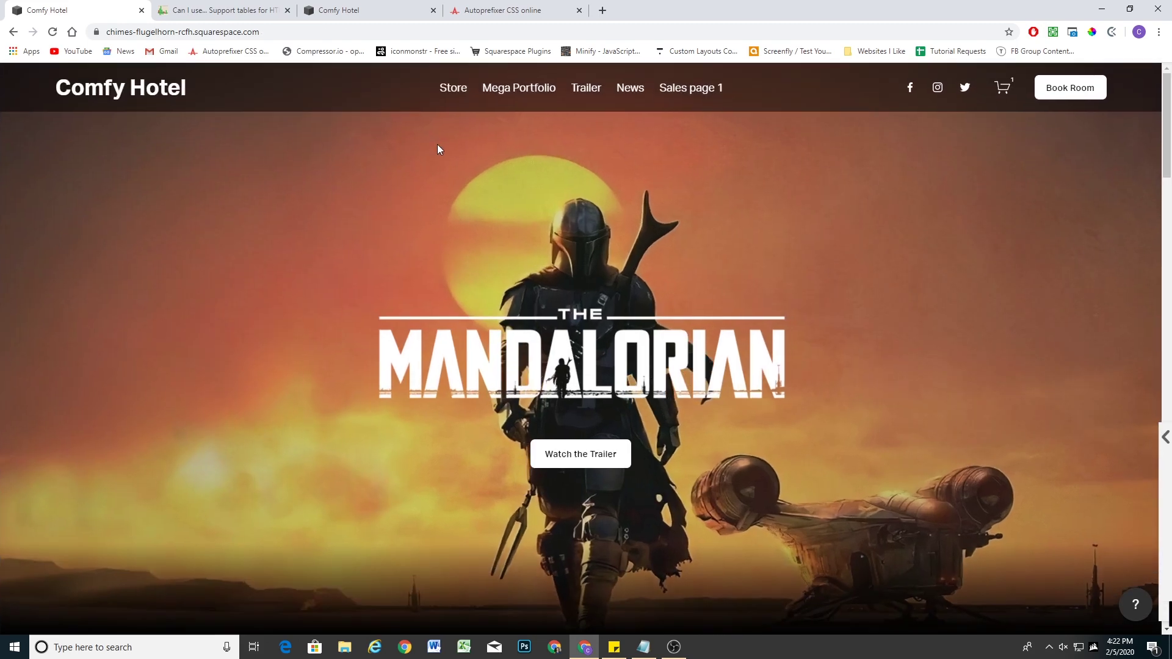
pyautogui.scroll(-3, 338, 135)
pyautogui.scroll(-4, 336, 133)
pyautogui.scroll(-2, 214, 148)
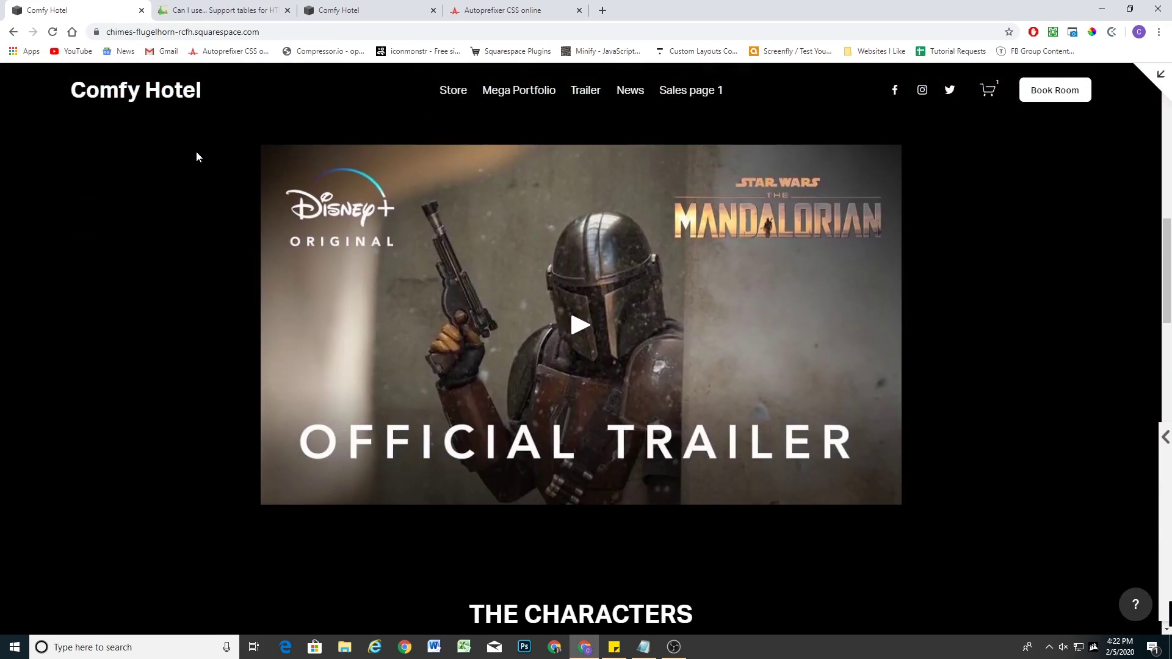
pyautogui.scroll(-3, 196, 152)
pyautogui.scroll(-3, 194, 150)
pyautogui.scroll(5, 172, 155)
pyautogui.scroll(5, 174, 197)
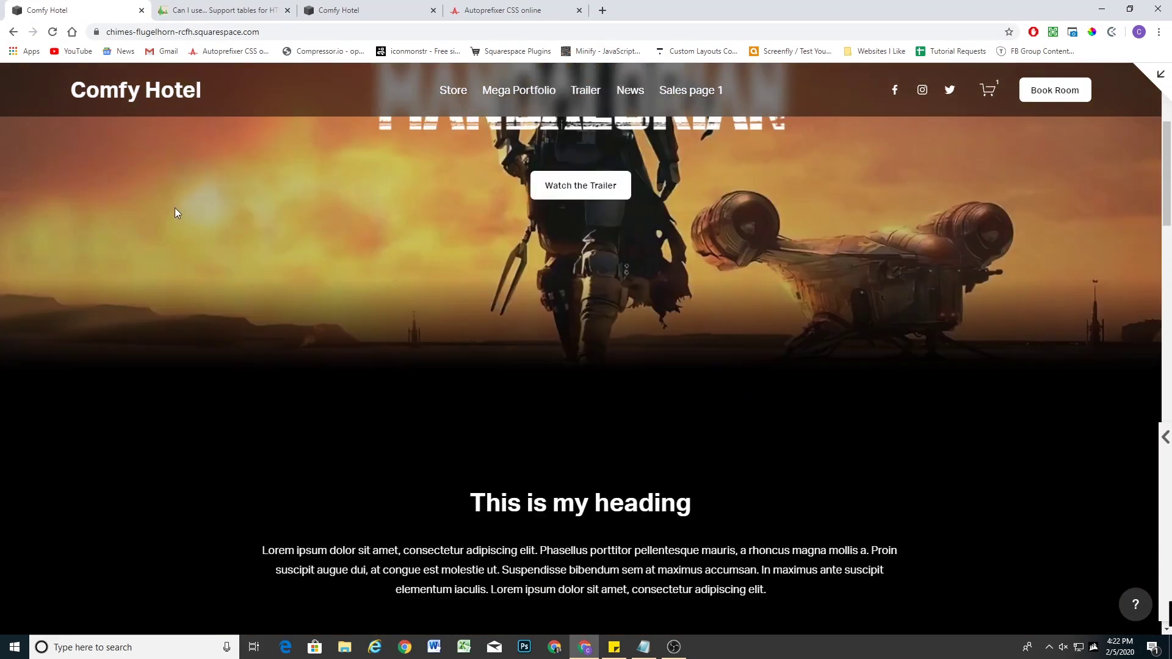
pyautogui.scroll(4, 177, 220)
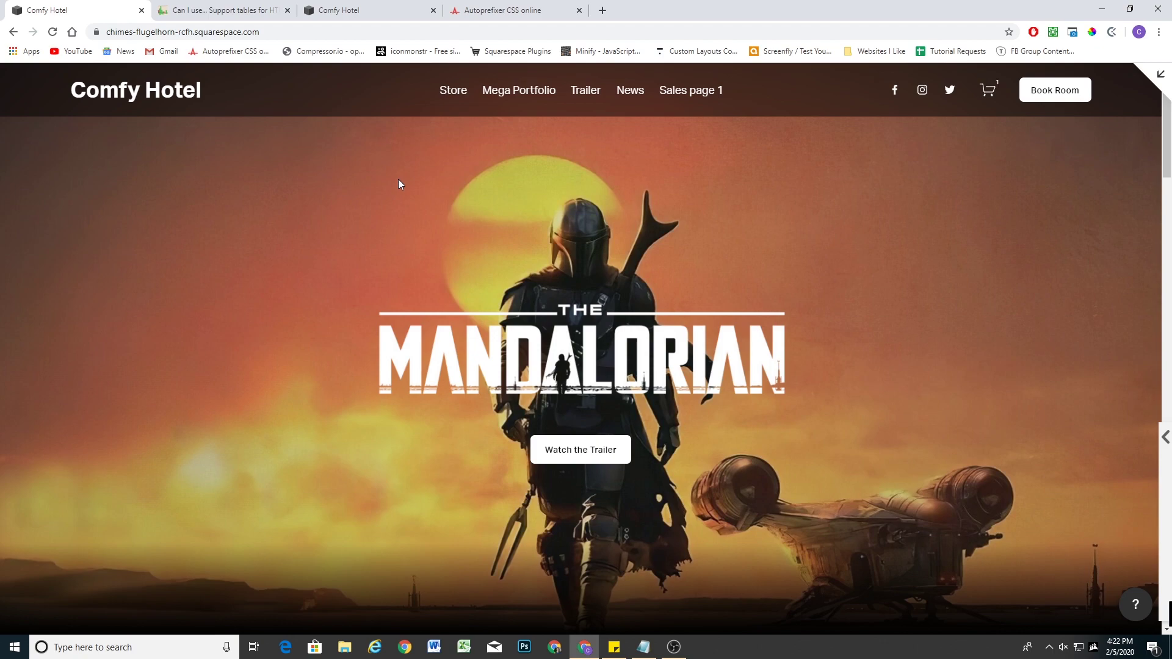
# Reload the live Comfy Hotel site to check the blurred translucent header.
pyautogui.click(362, 10)
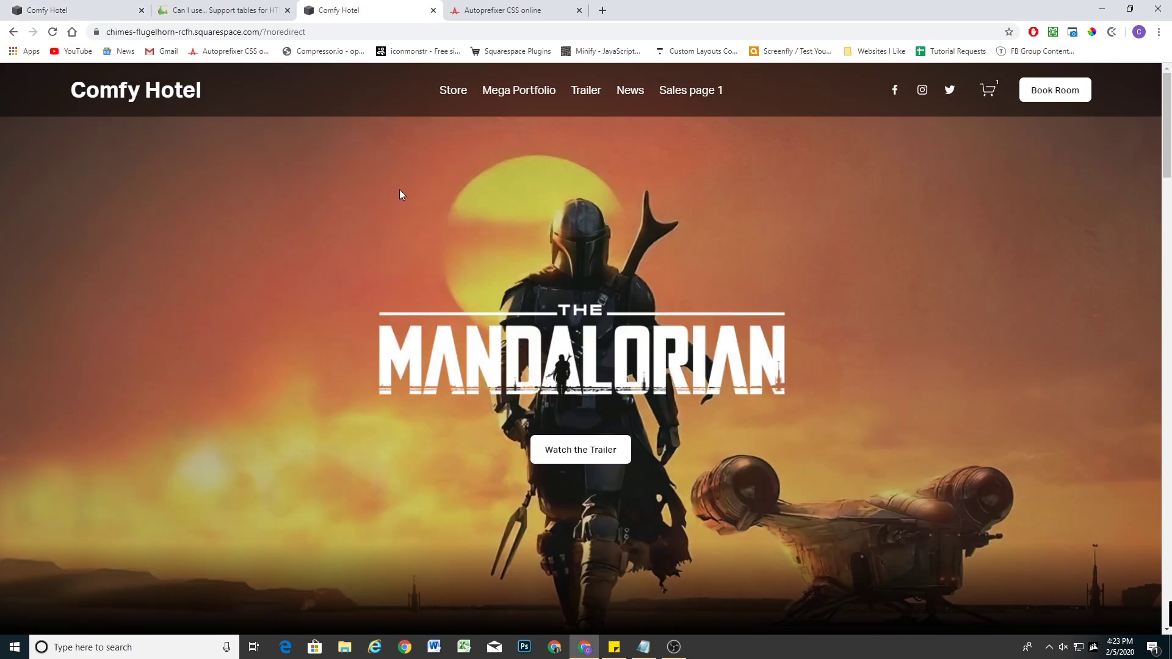
pyautogui.moveTo(518, 90)
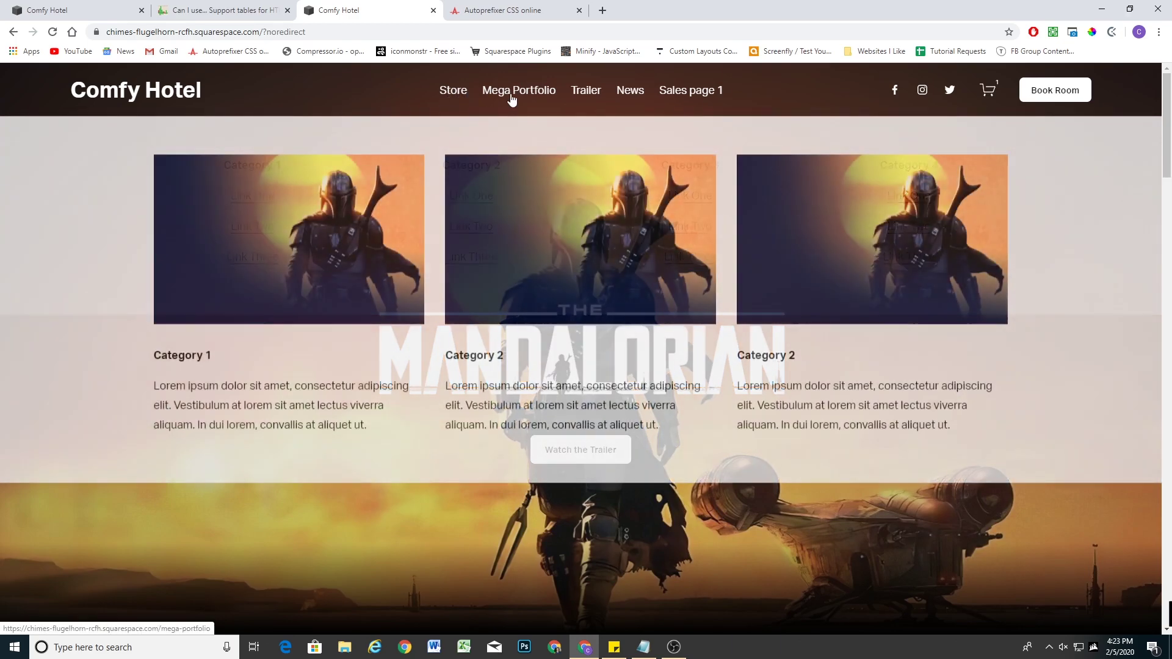
pyautogui.scroll(-2, 553, 214)
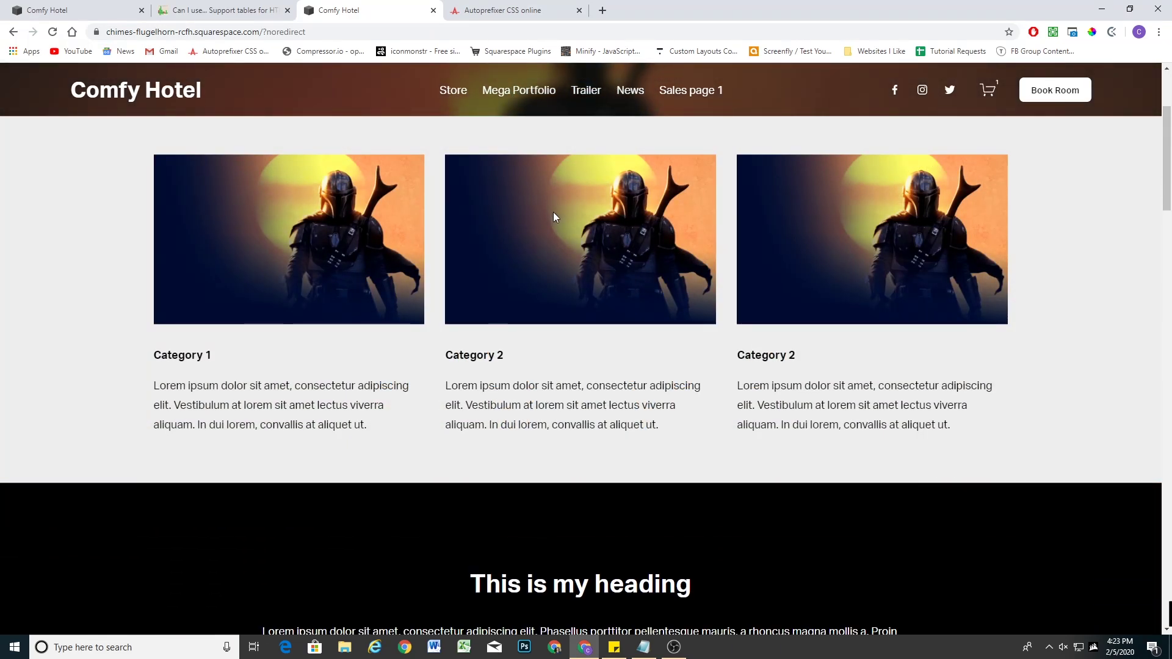
pyautogui.scroll(2, 554, 218)
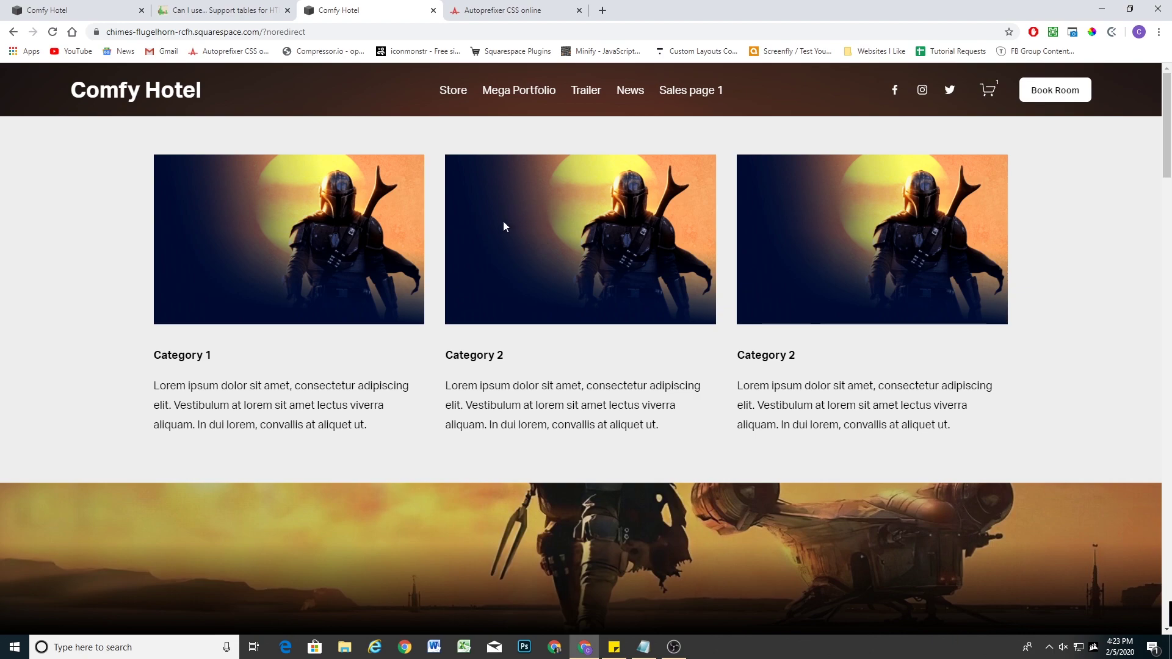
pyautogui.scroll(-4, 304, 444)
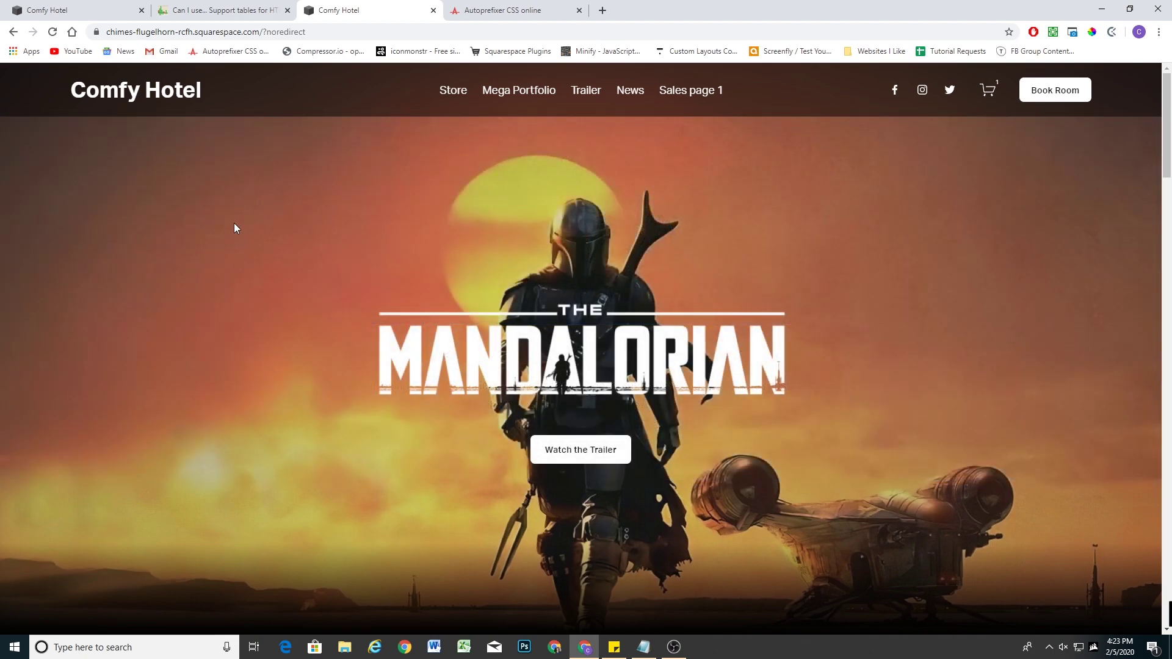